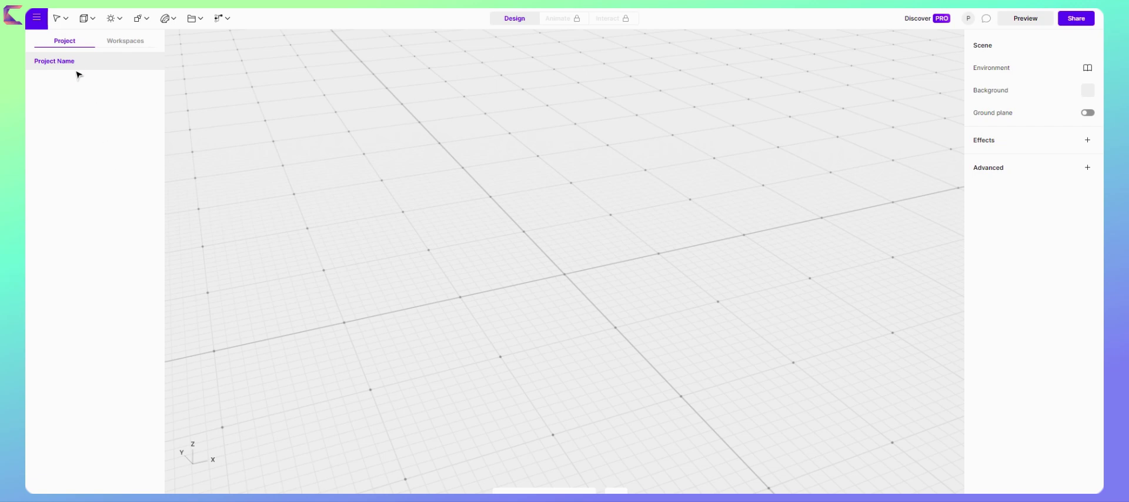
Browse the toolbar menus for selection tools, shapes, lights, modifiers, deformers, camera/backdrop and interactions
click(62, 23)
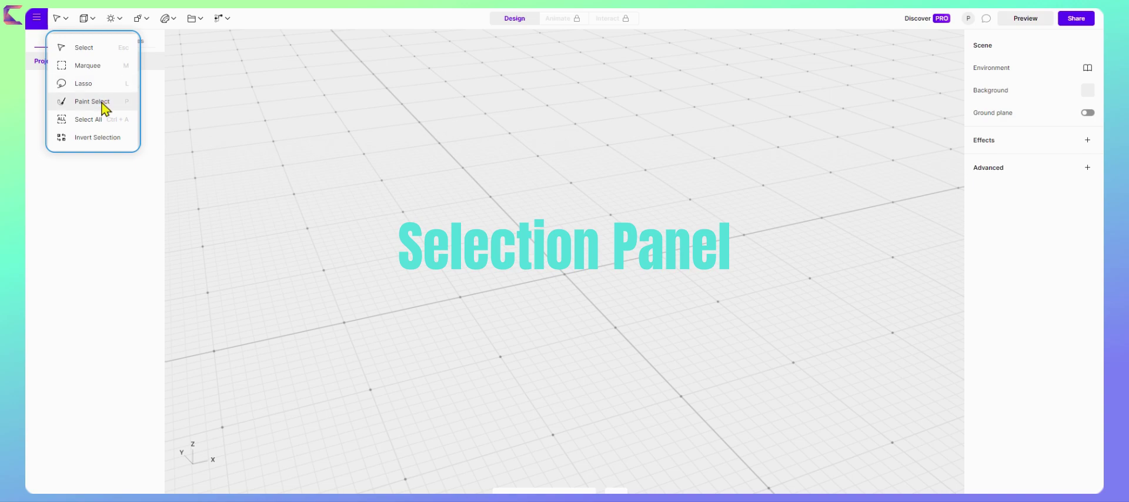
click(92, 25)
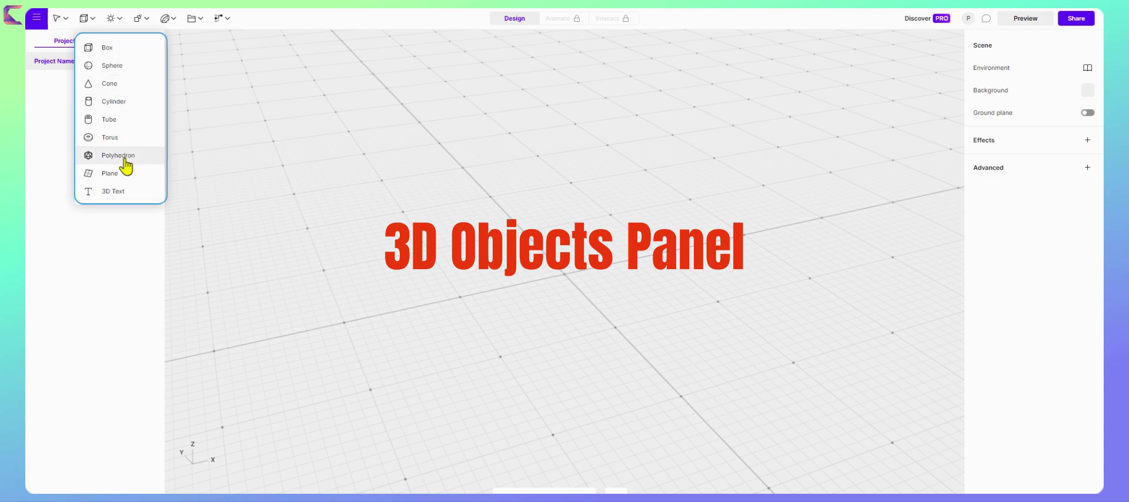
click(124, 25)
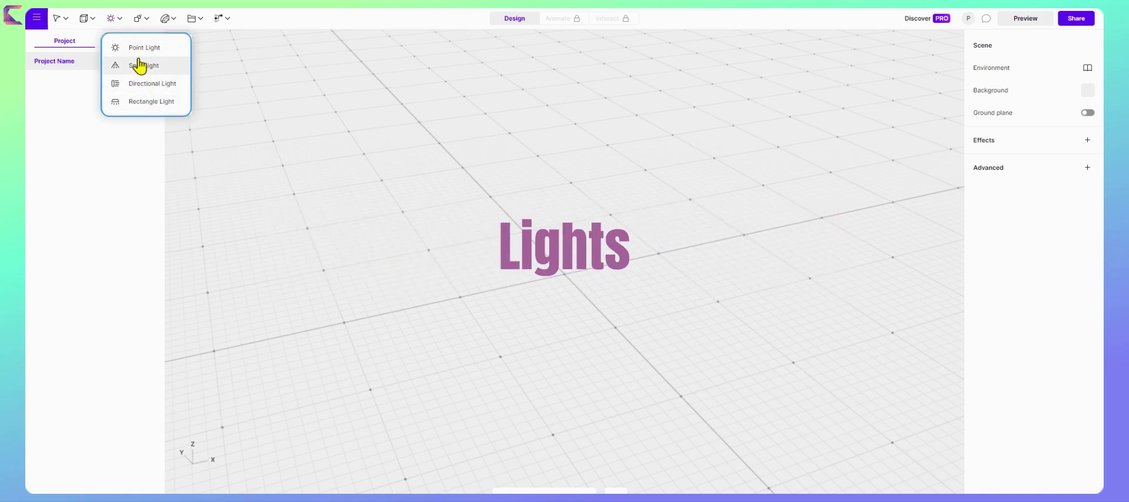
click(140, 18)
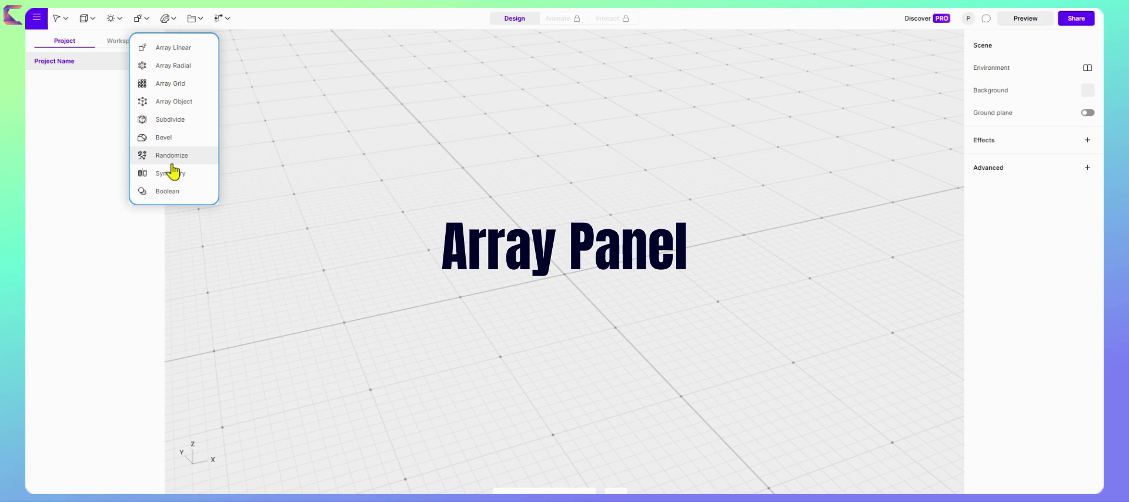
click(168, 19)
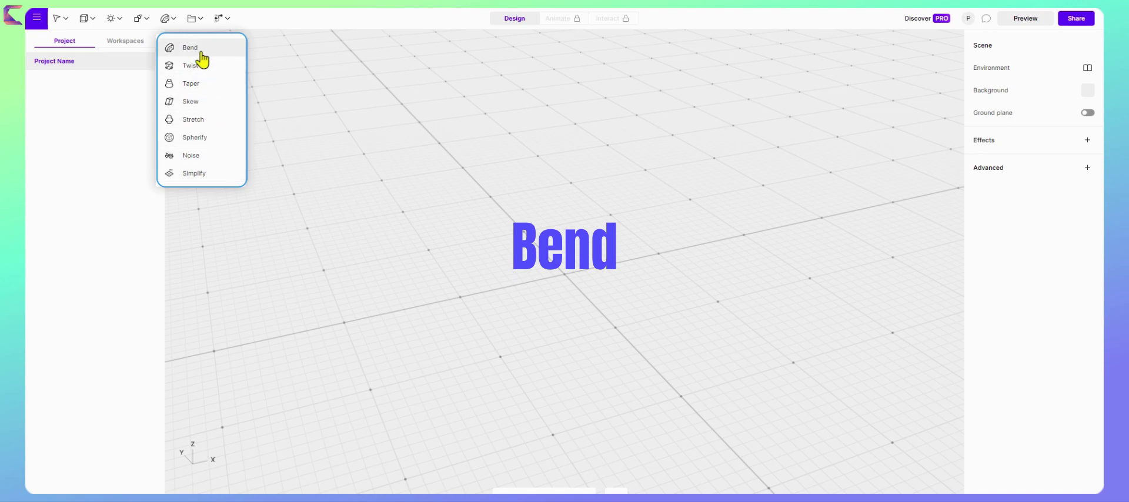
click(196, 25)
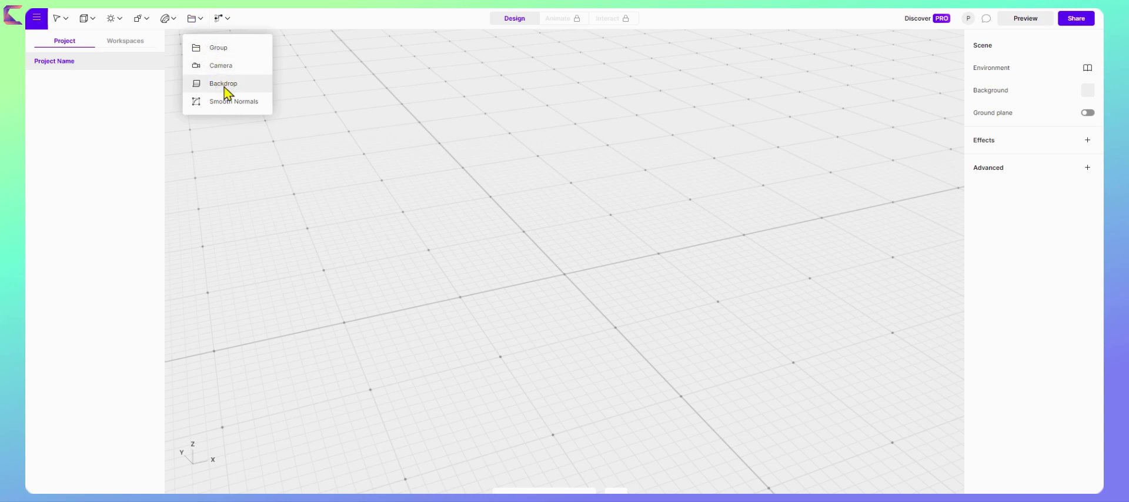
click(223, 20)
click(196, 18)
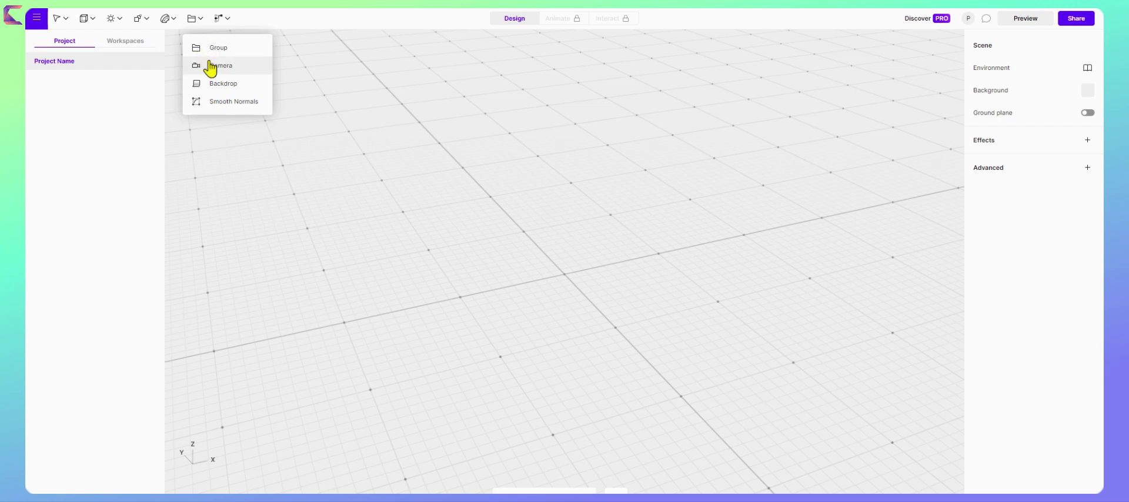
click(684, 102)
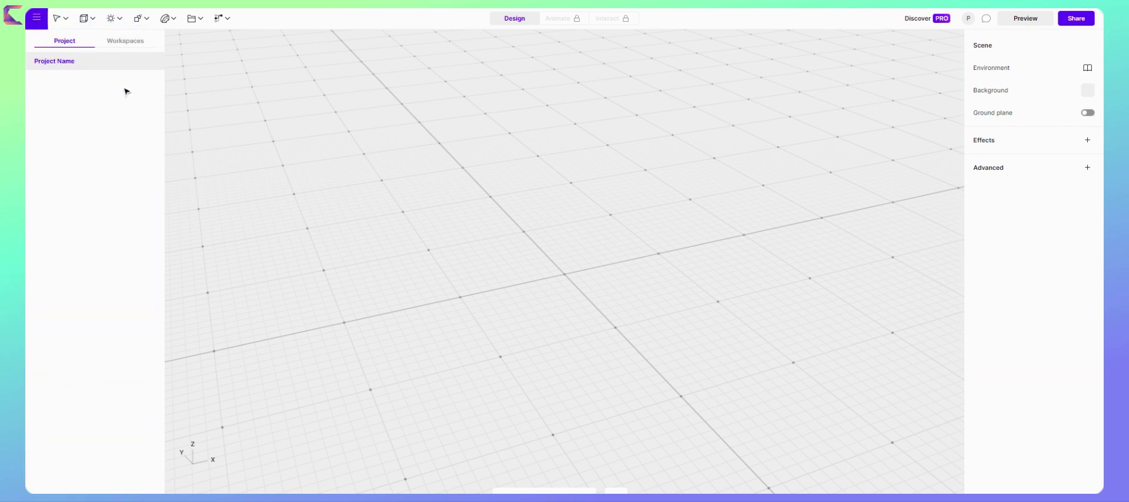
Insert a box and drag it into a long thin slab of about 492 × 96 × 7
click(94, 22)
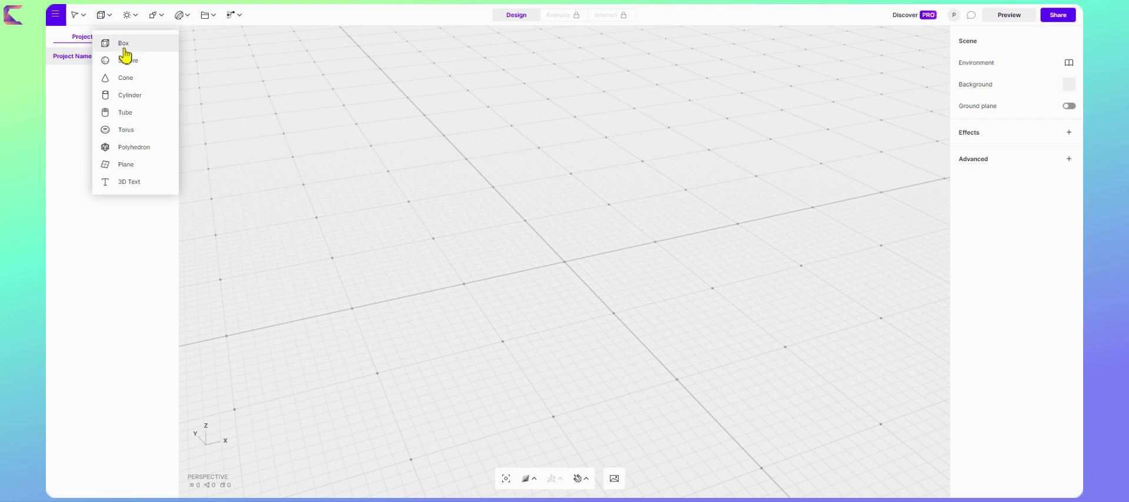
click(124, 47)
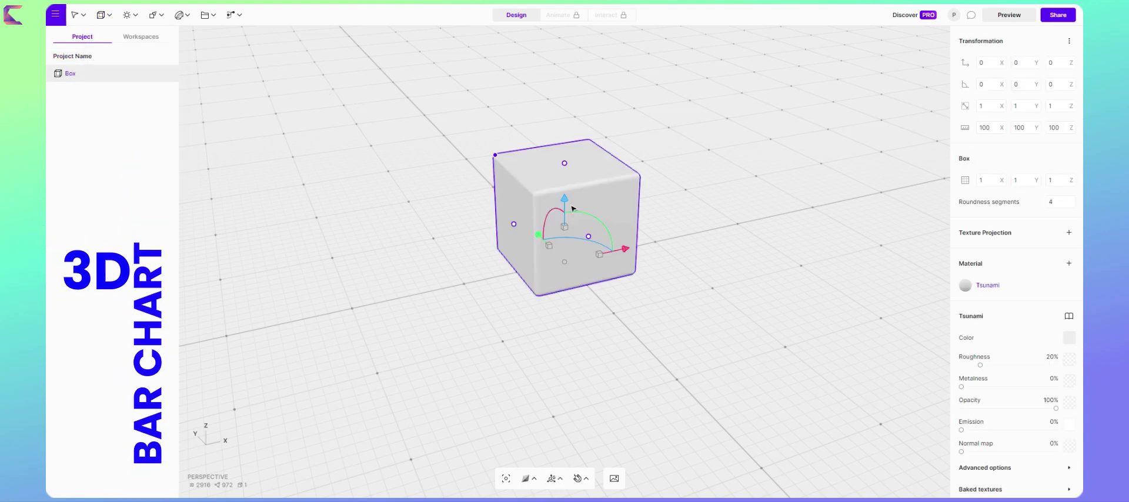
drag(569, 168, 636, 247)
drag(530, 270, 311, 313)
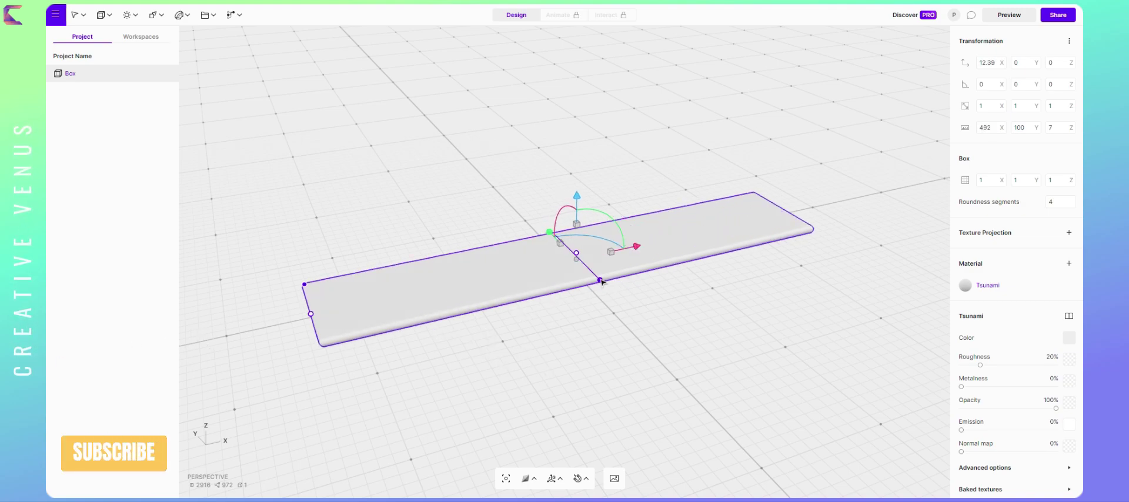
drag(601, 281, 578, 255)
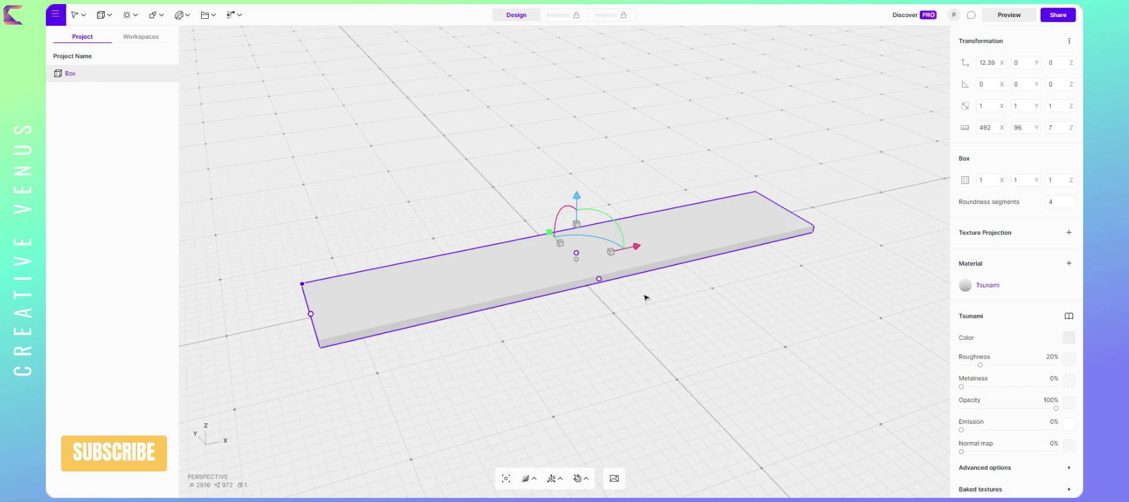
Darken the slab's colour to near black
click(1067, 343)
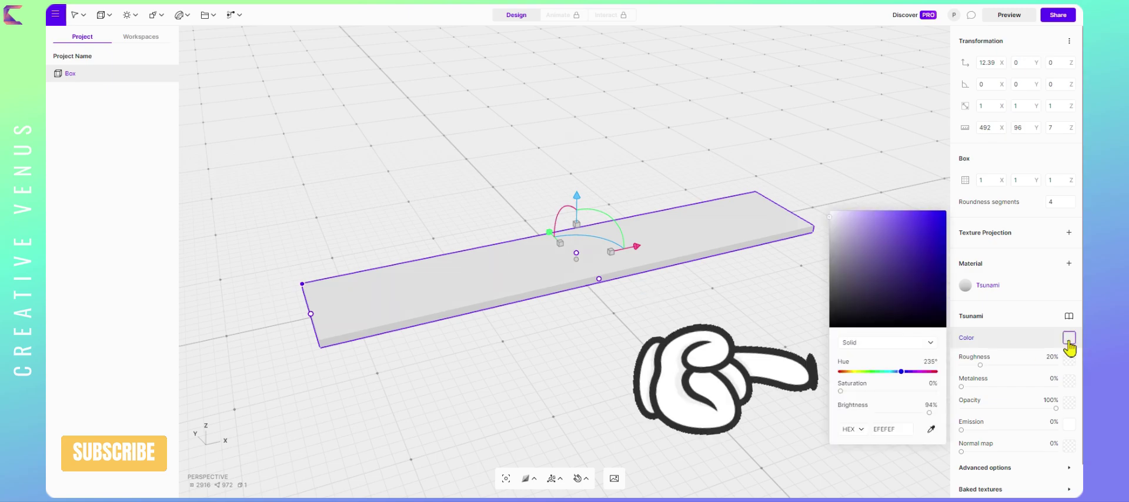
click(914, 275)
drag(920, 286, 956, 299)
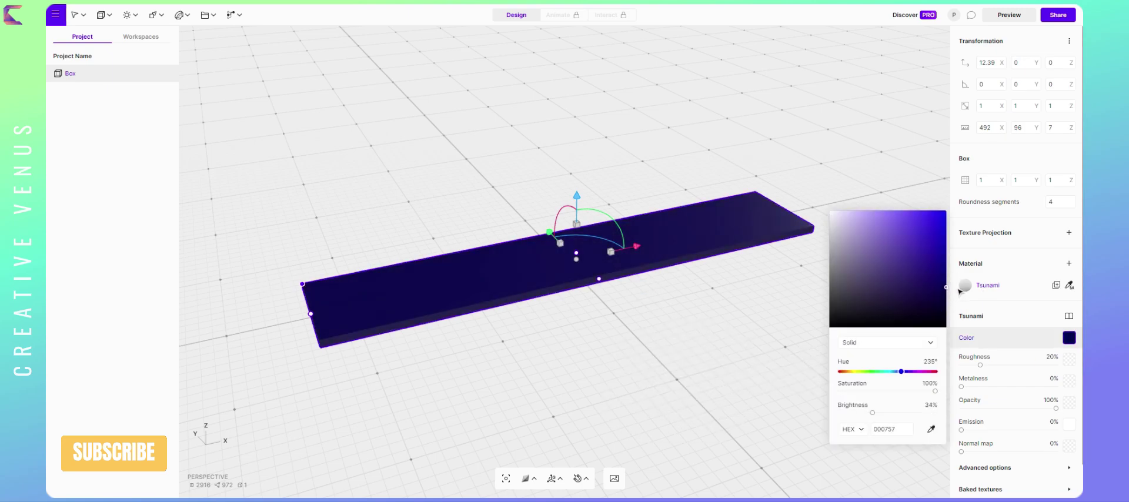
click(1016, 307)
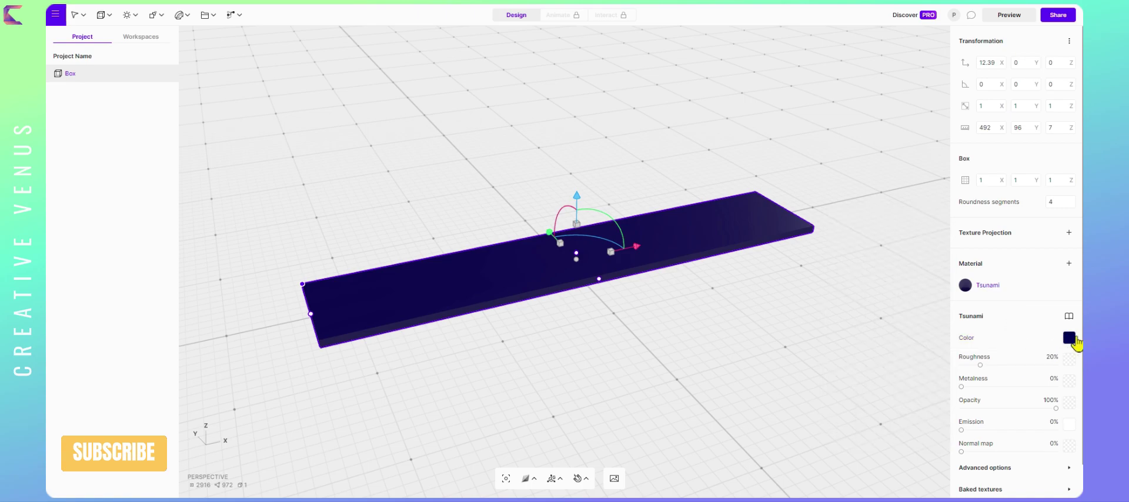
Apply the Metal > Titanium Glossy material to the slab
click(1069, 315)
click(908, 261)
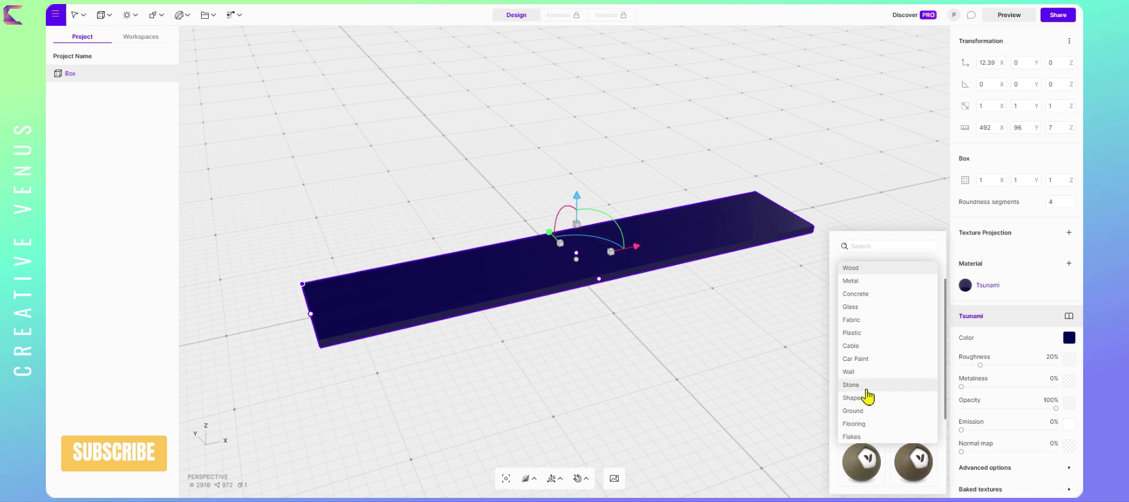
click(867, 281)
scroll(885, 391, down, 2)
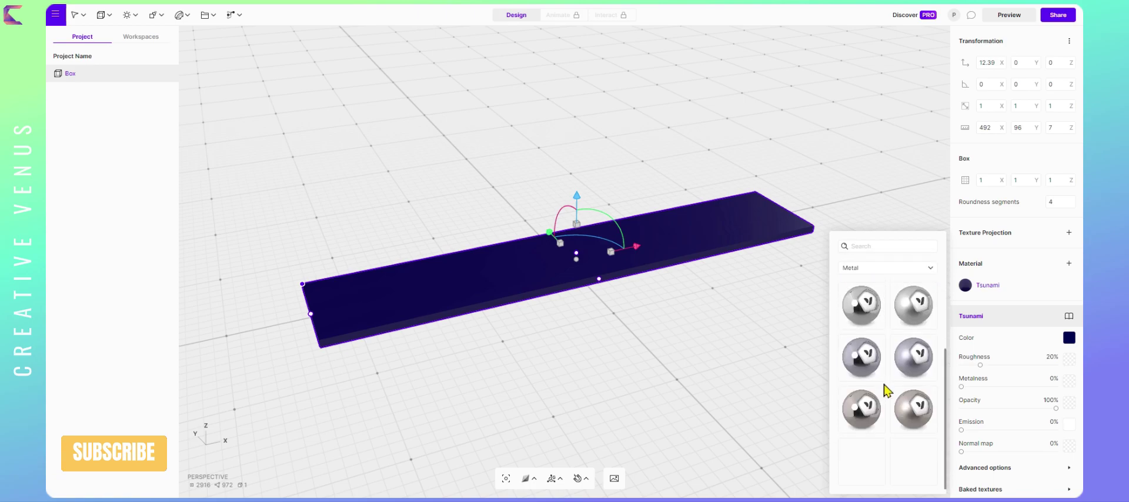
click(872, 416)
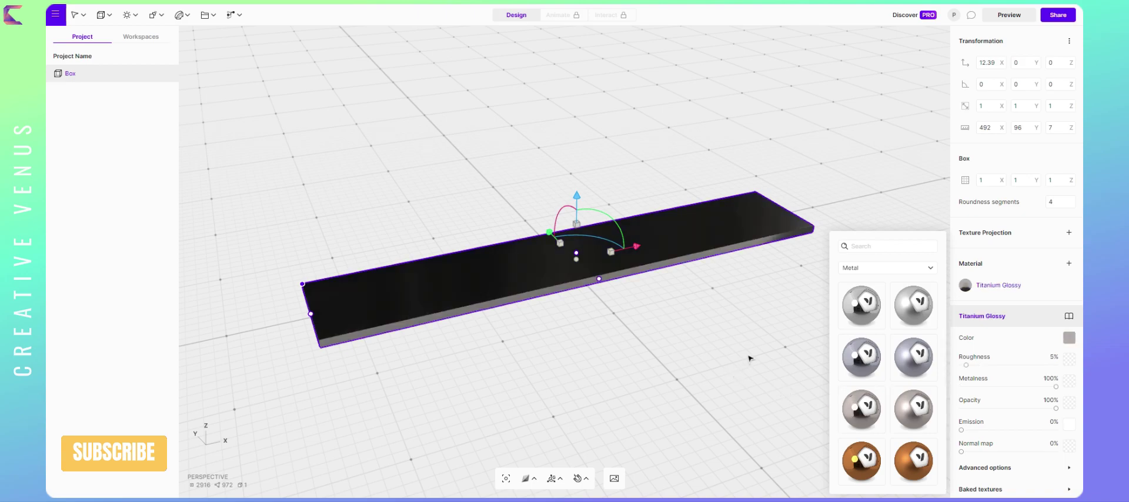
Recolour the Titanium Glossy slab a deep, saturated dark blue
click(1069, 339)
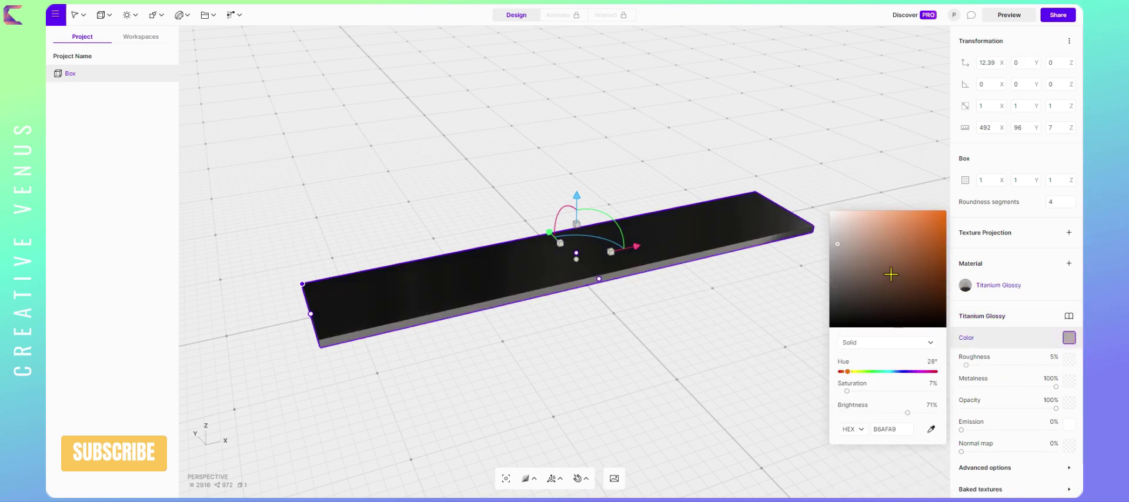
click(902, 372)
drag(914, 323, 949, 297)
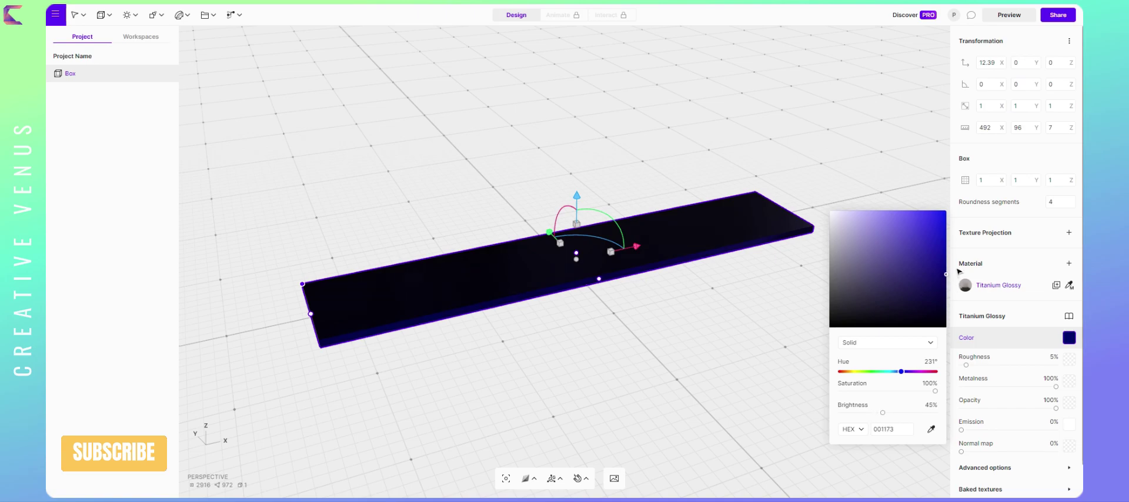
click(966, 372)
mouse_move(668, 307)
right_down()
mouse_move(769, 360)
mouse_move(776, 246)
mouse_move(741, 287)
mouse_move(784, 281)
mouse_move(756, 295)
mouse_move(501, 285)
mouse_move(459, 328)
mouse_move(443, 292)
mouse_move(725, 287)
mouse_move(721, 320)
mouse_move(733, 316)
mouse_move(730, 287)
right_up()
right_drag(627, 326, 641, 340)
Turn on the ground plane in scene settings and reselect the slab
click(641, 340)
scroll(618, 330, down, 5)
click(1069, 106)
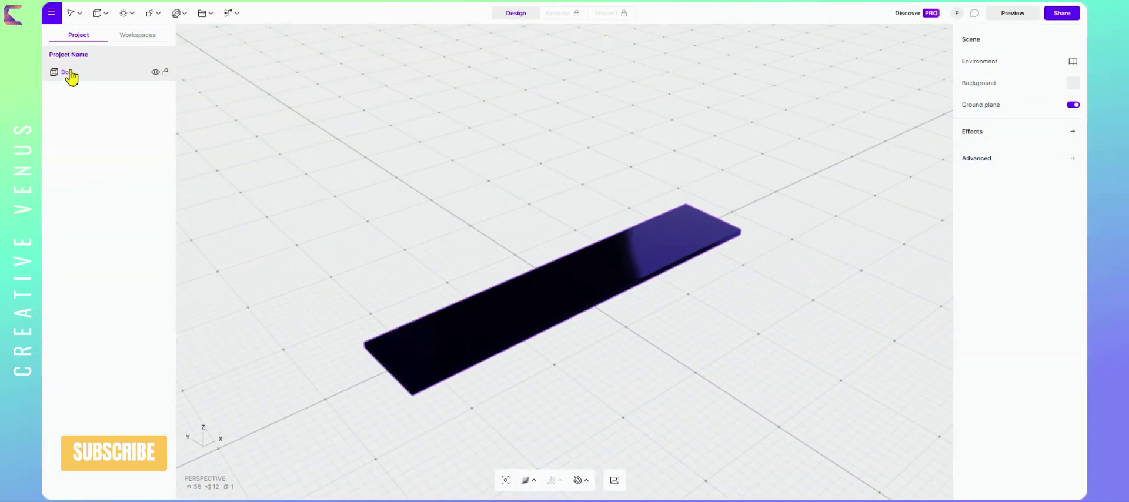
click(70, 74)
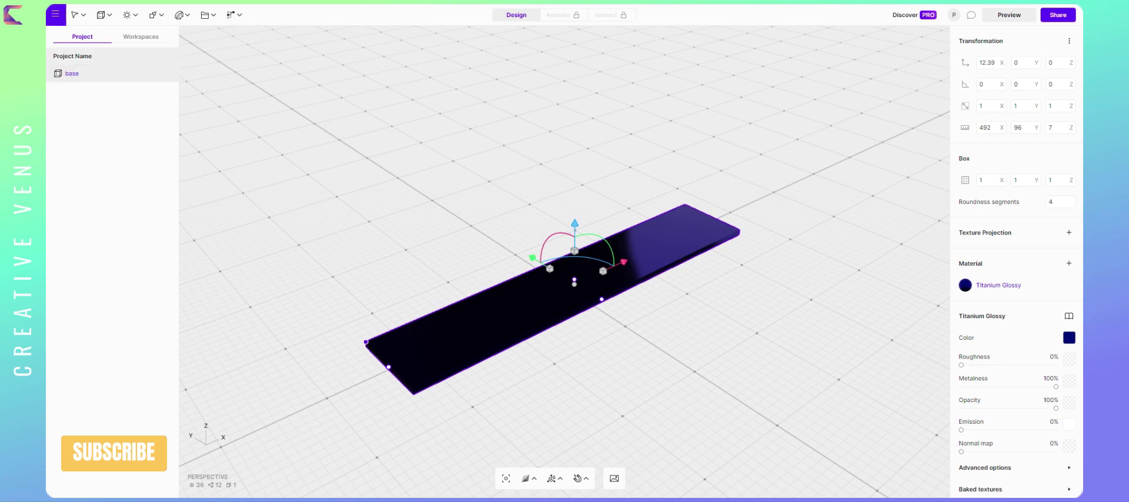
Add a second box and place it on the base's left part at X -38.56
click(112, 16)
click(127, 44)
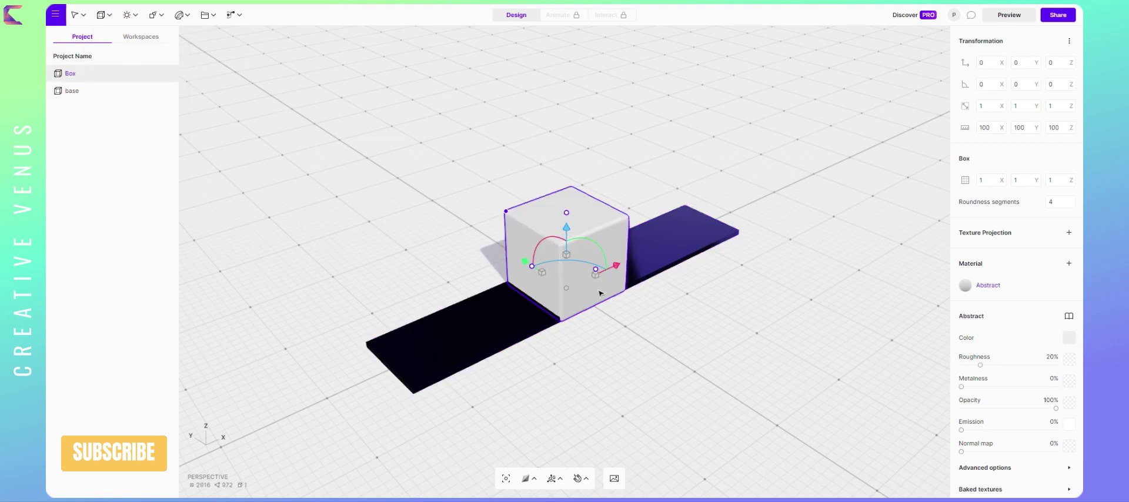
drag(569, 295, 563, 272)
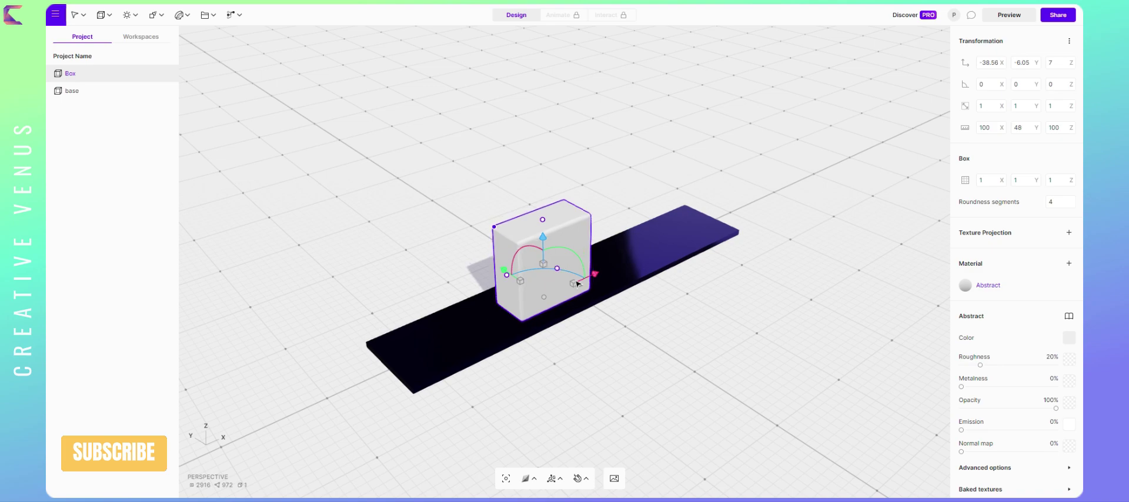
drag(545, 301, 584, 285)
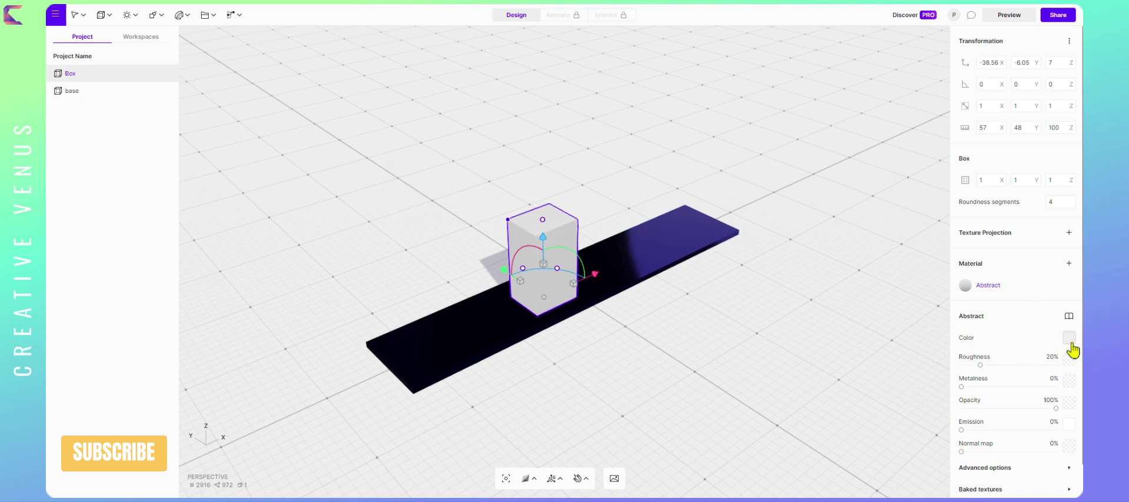
Apply the Glass > Frosted 1.5 material to the new box
click(1069, 317)
click(901, 271)
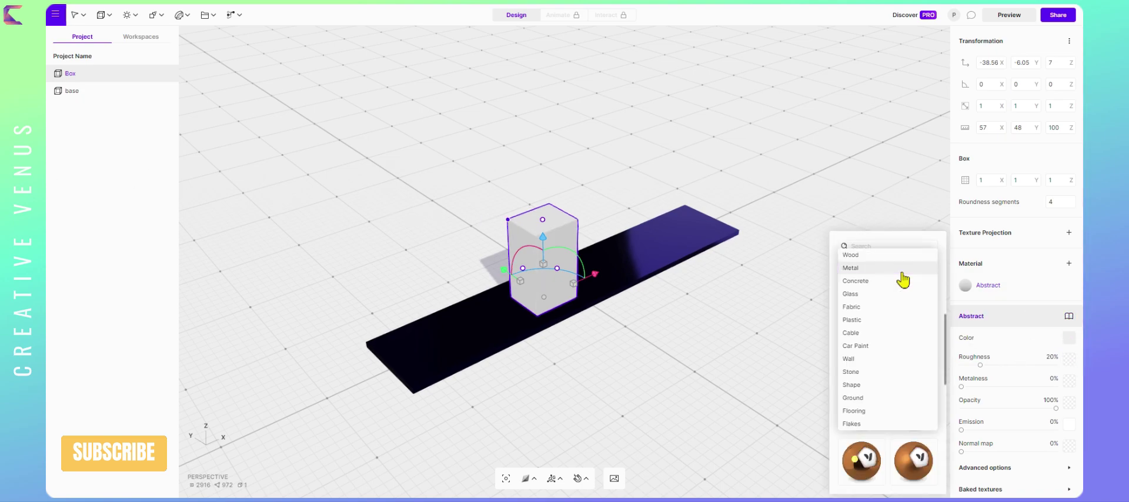
click(869, 295)
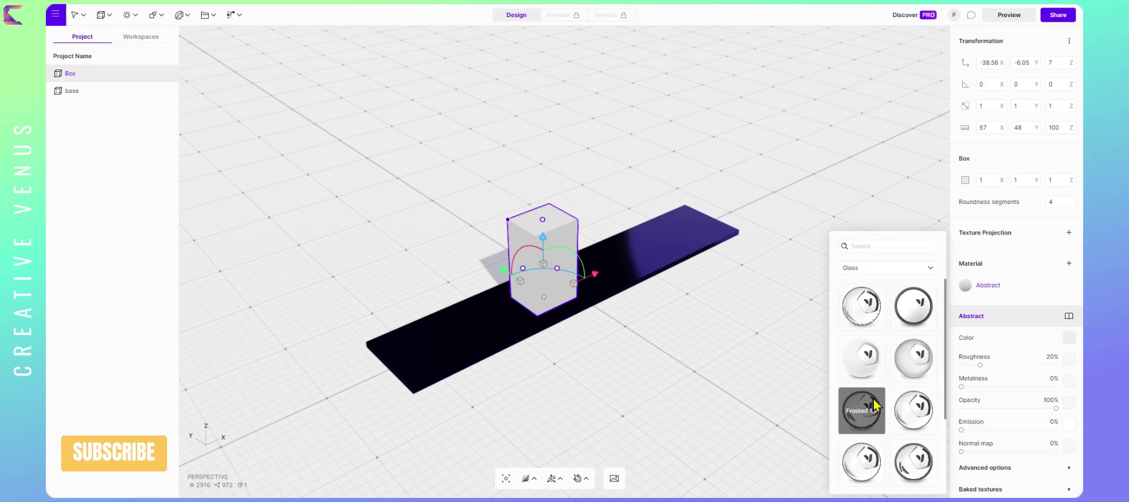
scroll(880, 488, down, 1)
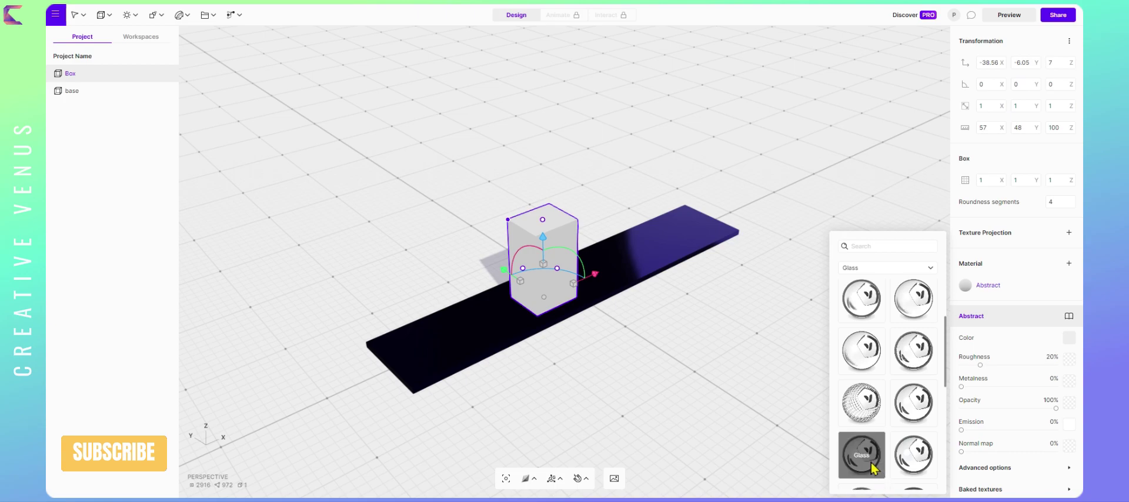
click(870, 305)
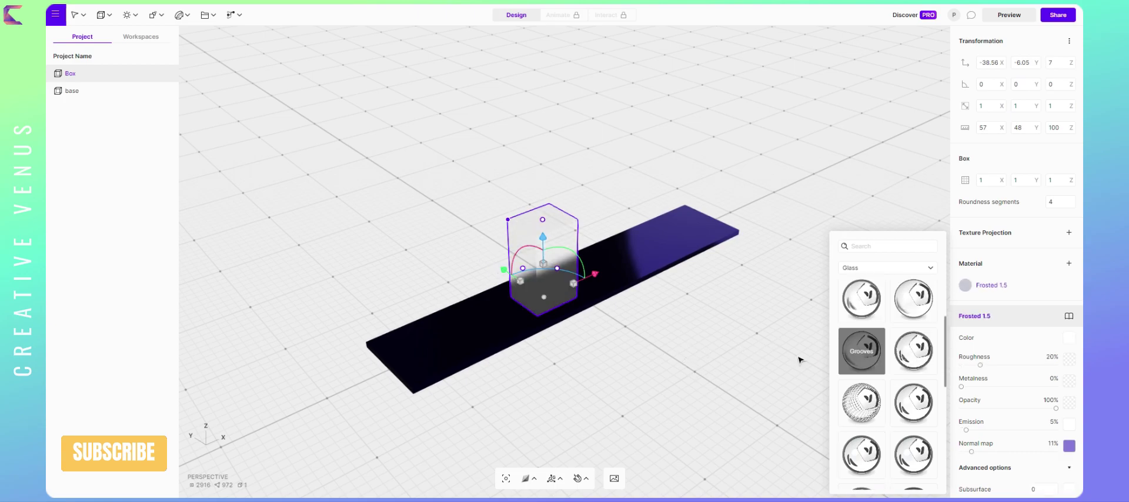
click(1040, 294)
Colour the box's frosted glass teal (00B8AE)
click(1069, 339)
drag(918, 233, 948, 242)
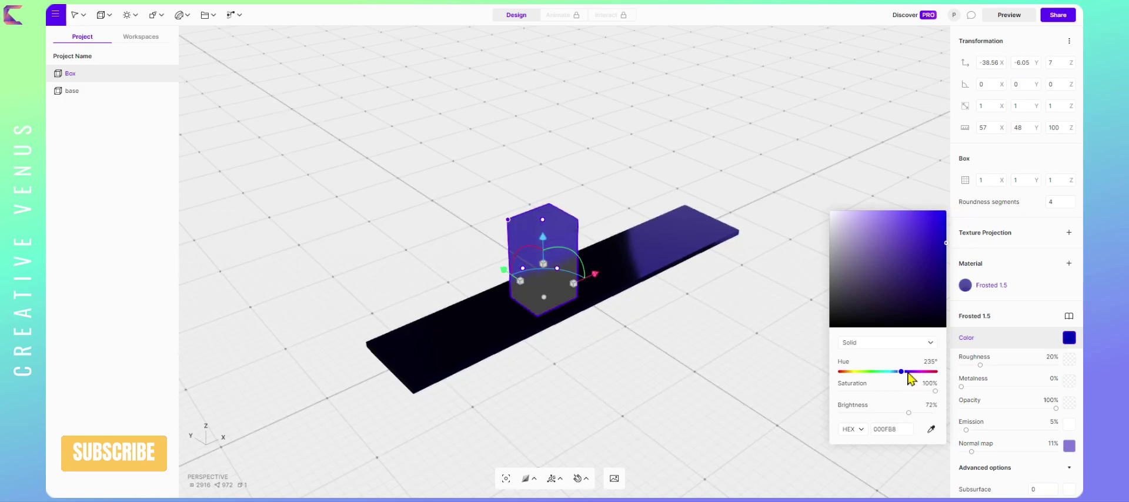
drag(907, 372, 890, 372)
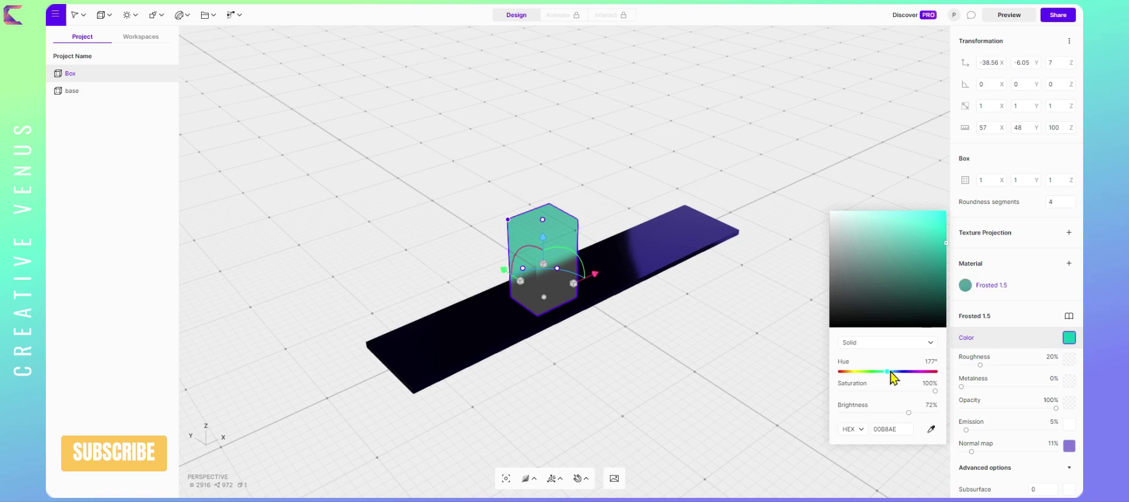
click(687, 337)
Stretch the teal box taller to 147 units
click(682, 339)
mouse_move(605, 351)
mouse_down()
mouse_move(612, 323)
mouse_move(613, 368)
mouse_move(594, 345)
mouse_move(613, 345)
mouse_up()
click(570, 267)
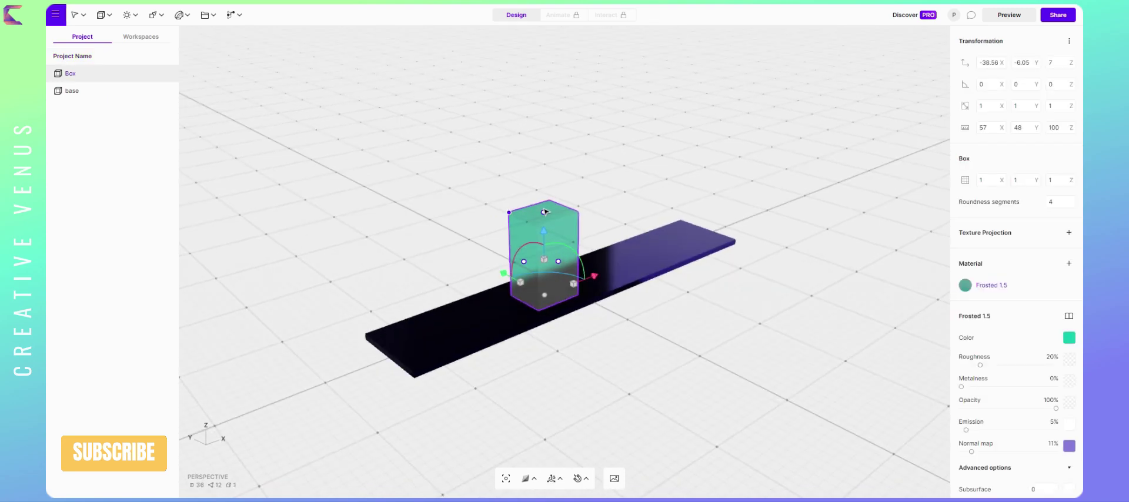
drag(544, 217, 544, 189)
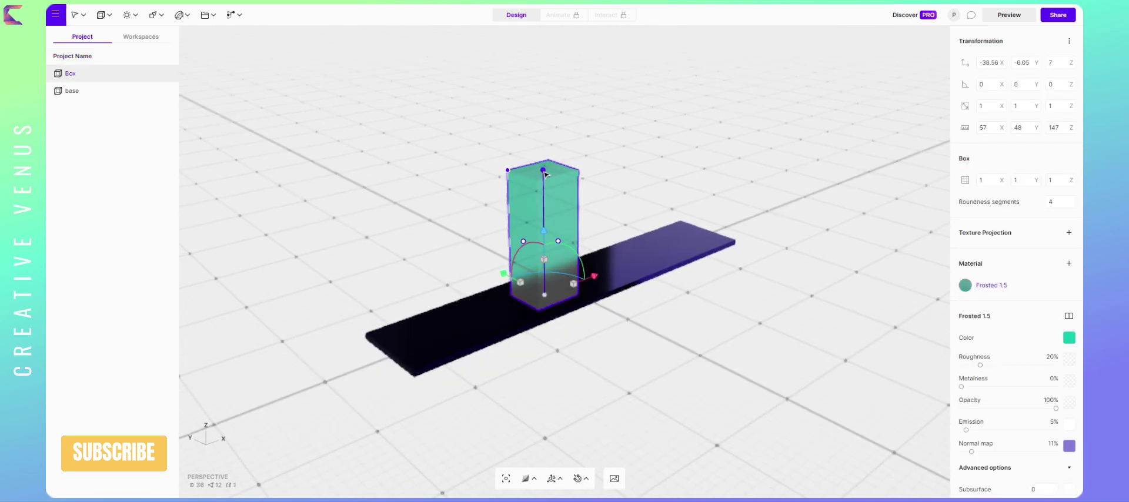
Duplicate the teal bar, move the copy to its right, and raise it to 193
click(672, 330)
click(542, 256)
key(ctrl+d)
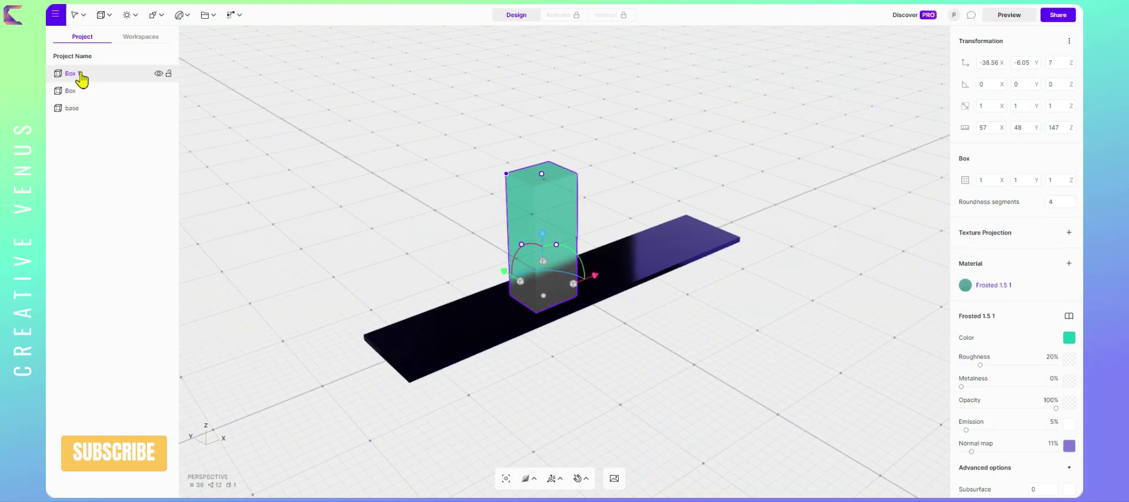
drag(598, 279, 650, 257)
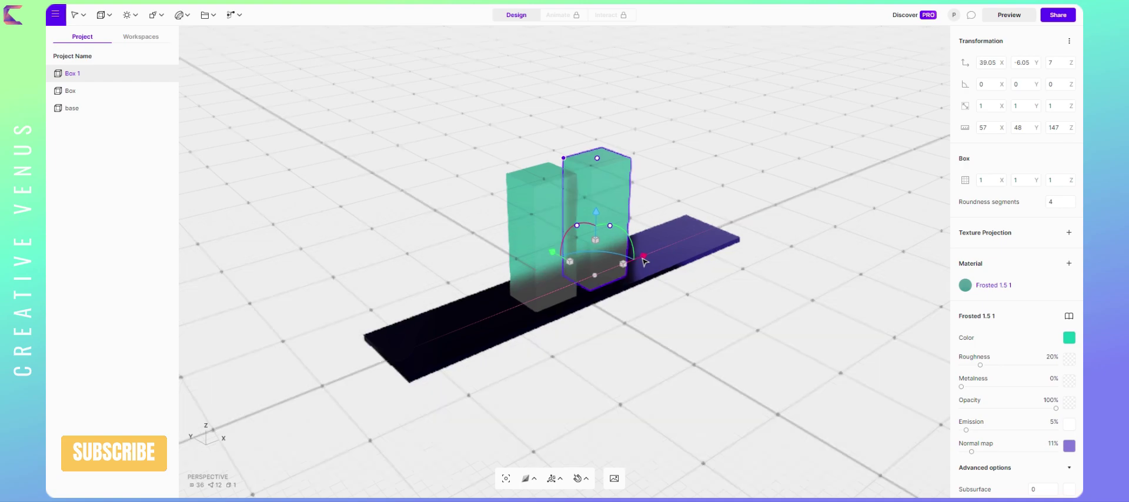
drag(602, 159, 600, 118)
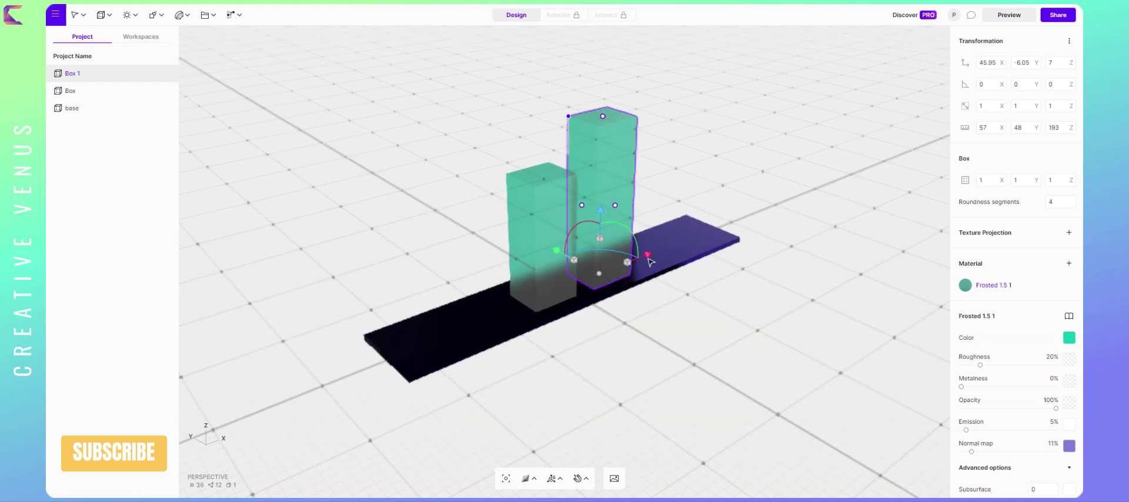
Duplicate again at the right end and make this third bar tallest at 246
key(ctrl+d)
drag(649, 261, 694, 230)
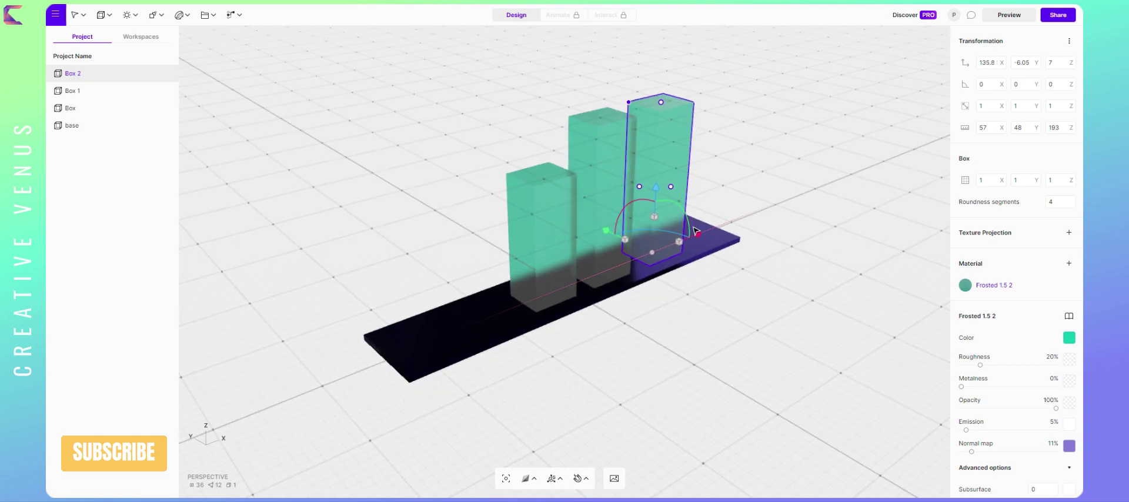
drag(661, 102, 662, 66)
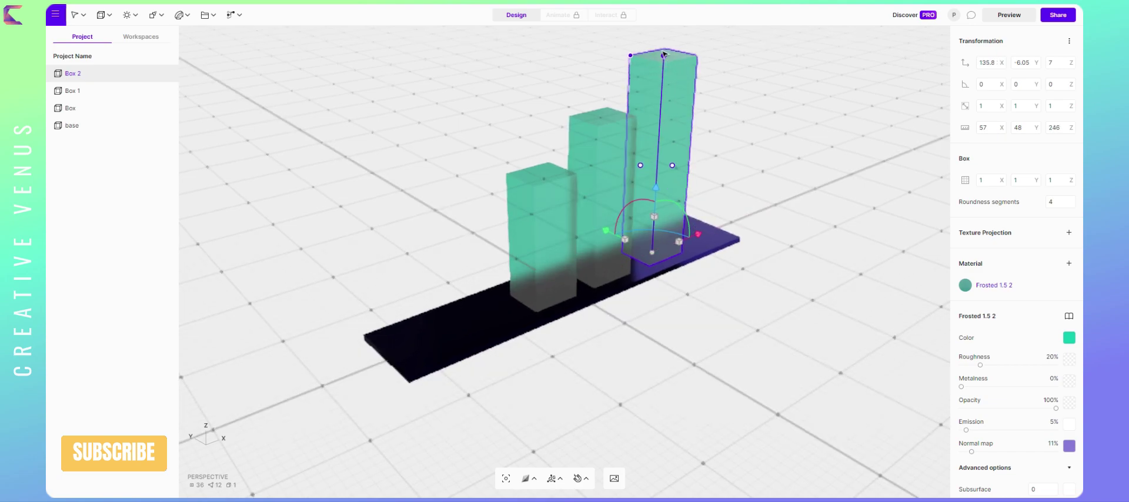
click(738, 294)
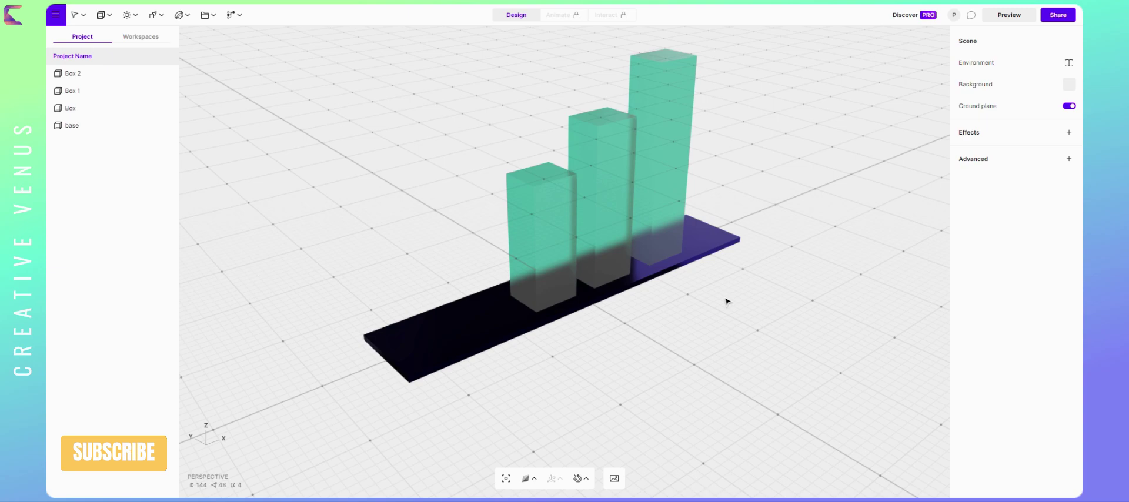
Recolour the middle bar vivid hot pink (hue 334°, full brightness)
drag(728, 302, 680, 312)
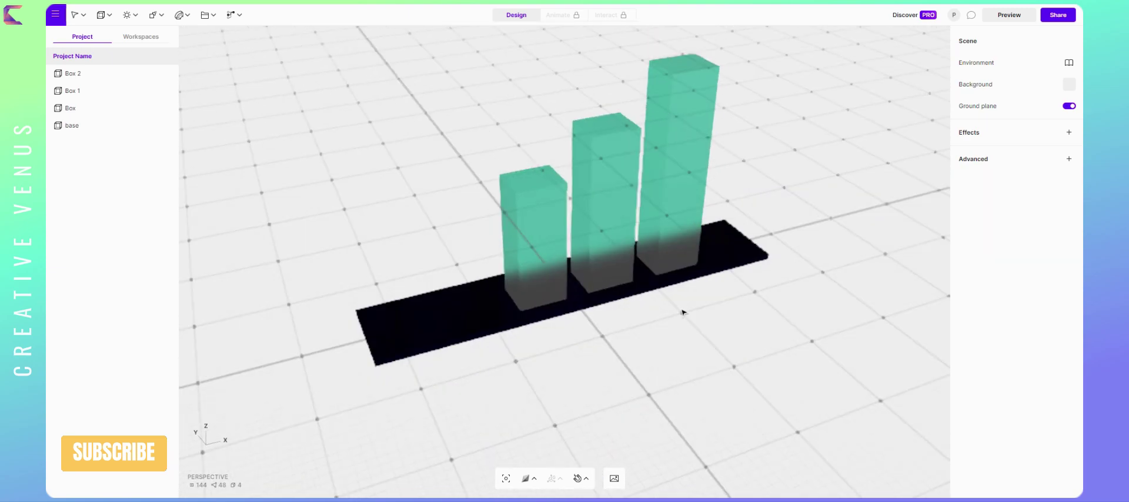
click(622, 220)
click(1069, 339)
drag(907, 372, 932, 374)
drag(934, 312, 951, 186)
Recolour the tallest bar bright yellow (hue 51°, FFDA05)
click(706, 176)
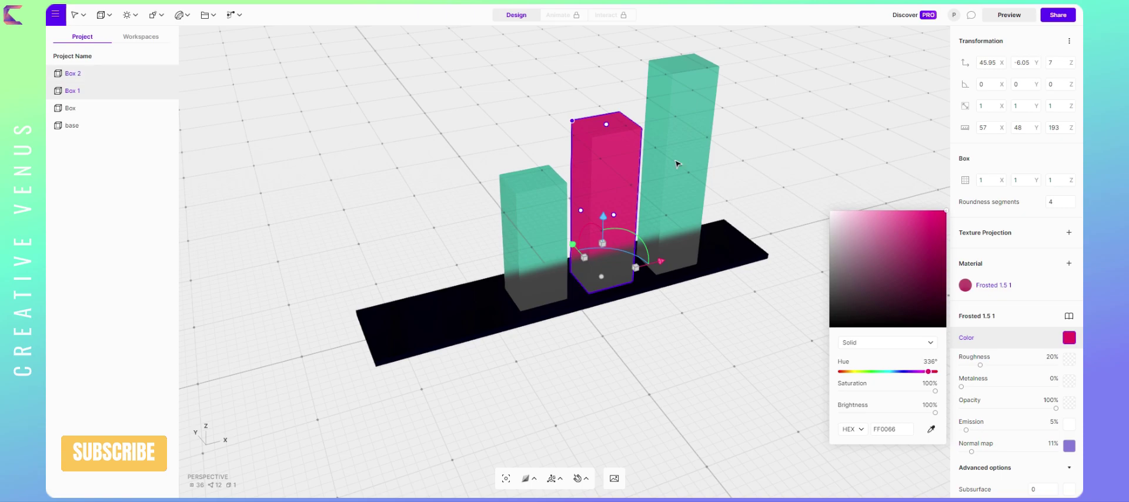
click(1068, 342)
drag(865, 376, 856, 372)
drag(943, 219, 946, 190)
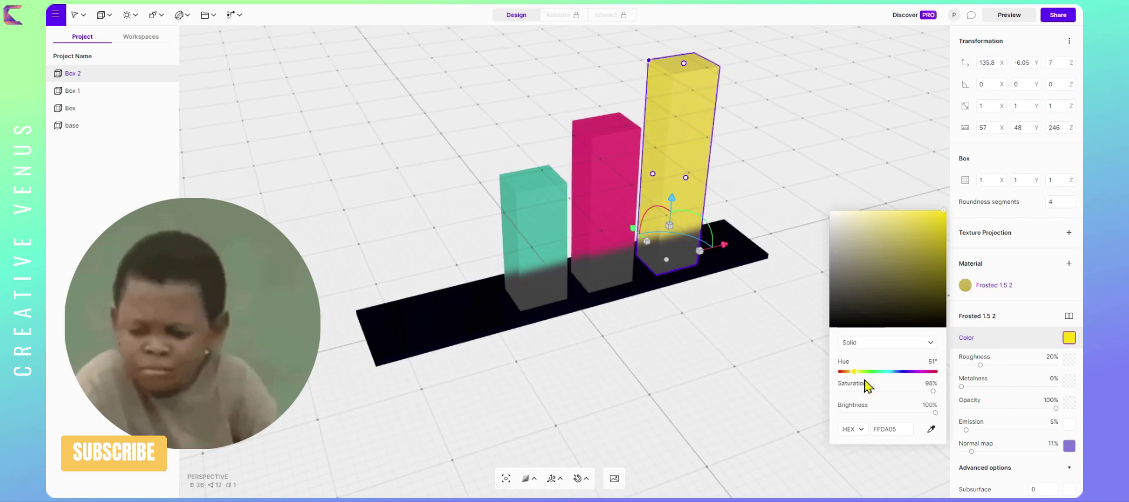
click(731, 348)
right_drag(731, 348, 676, 376)
Turn the base slab aqua-green (05FFE2) with roughness about 19%
click(491, 345)
click(1069, 337)
drag(899, 224, 944, 210)
drag(901, 374, 893, 372)
click(969, 373)
drag(962, 365, 979, 365)
drag(789, 333, 743, 308)
Change the tallest bar from yellow to violet (6F3BFF)
click(691, 167)
click(1069, 338)
drag(927, 373, 911, 373)
mouse_move(943, 210)
mouse_down()
mouse_move(902, 207)
mouse_move(920, 203)
mouse_up()
click(749, 317)
drag(748, 318, 765, 304)
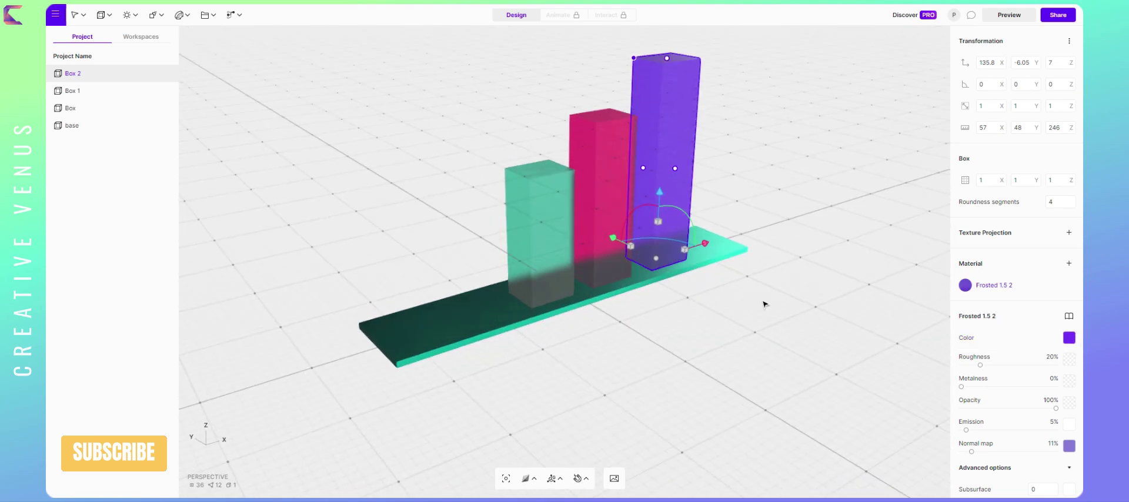
click(742, 329)
click(127, 16)
click(109, 16)
Add 3D text reading CHART and move it to X -153.5 on the base's left end
click(129, 182)
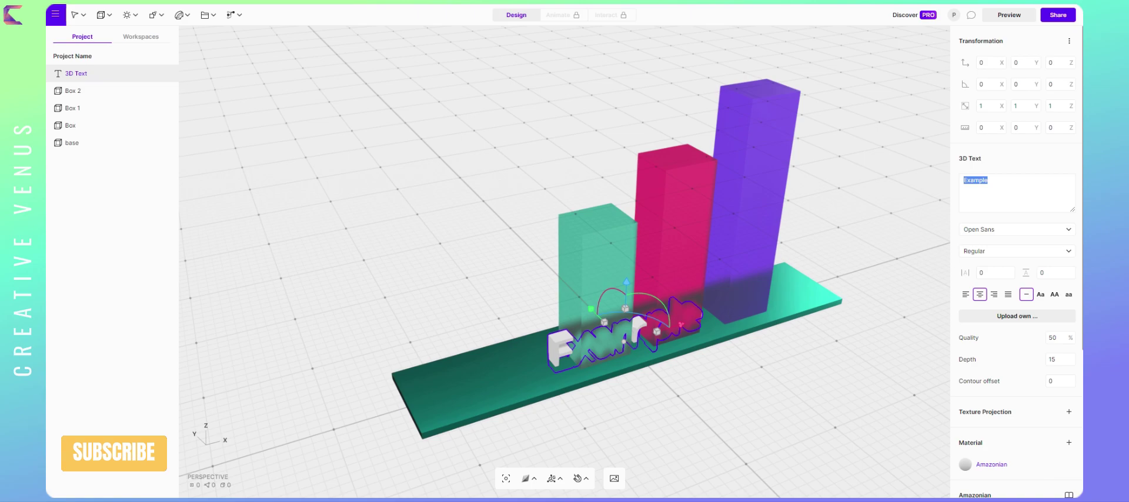
text(CHART)
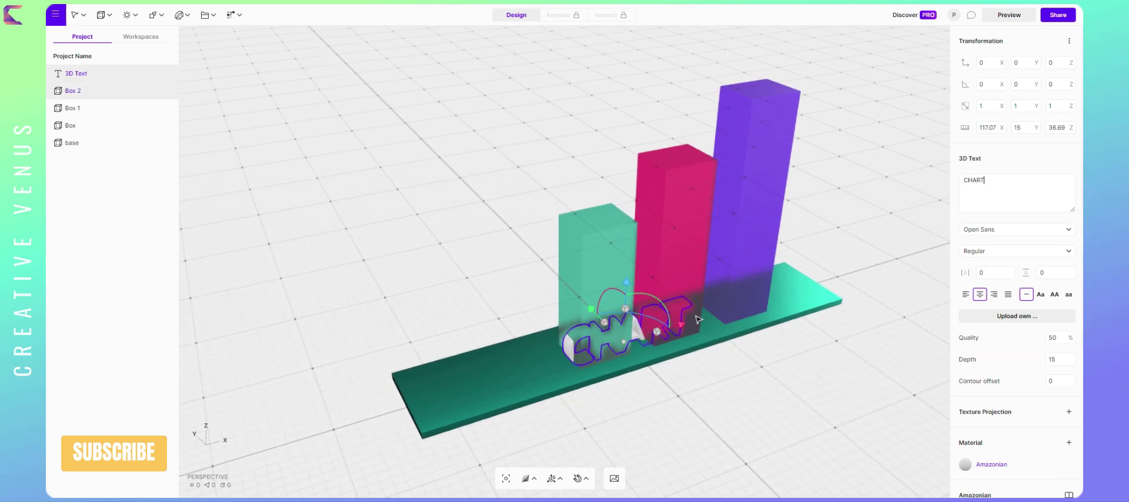
drag(680, 324, 556, 369)
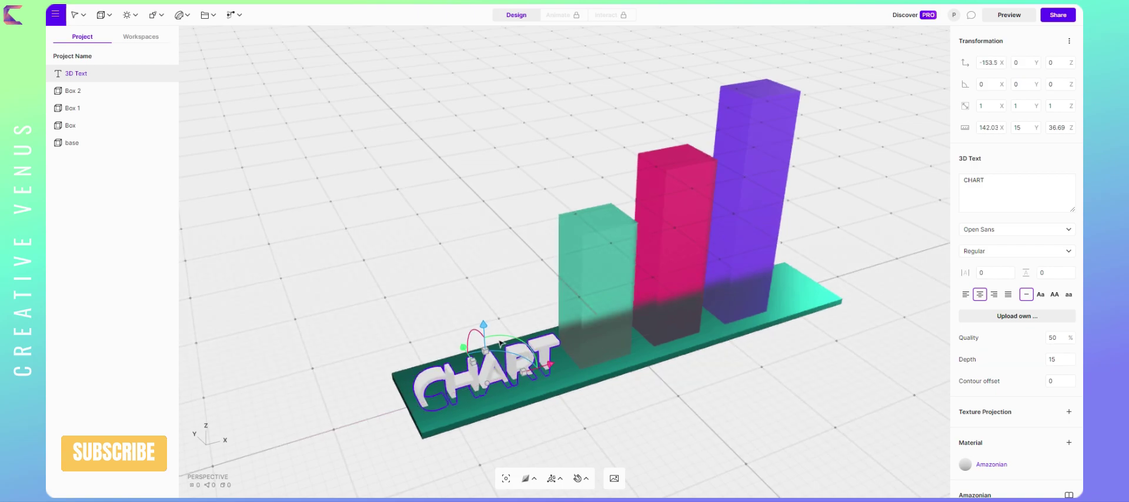
Lift the CHART text onto the base and set its extrusion depth to 5
right_click(577, 429)
click(546, 431)
drag(544, 431, 539, 406)
drag(483, 298, 482, 285)
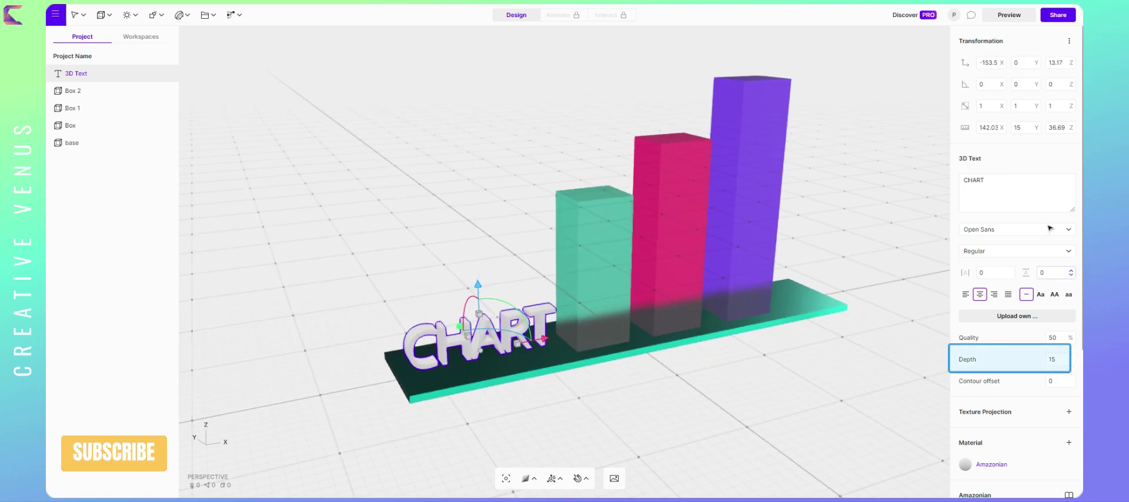
click(1064, 361)
key(Return)
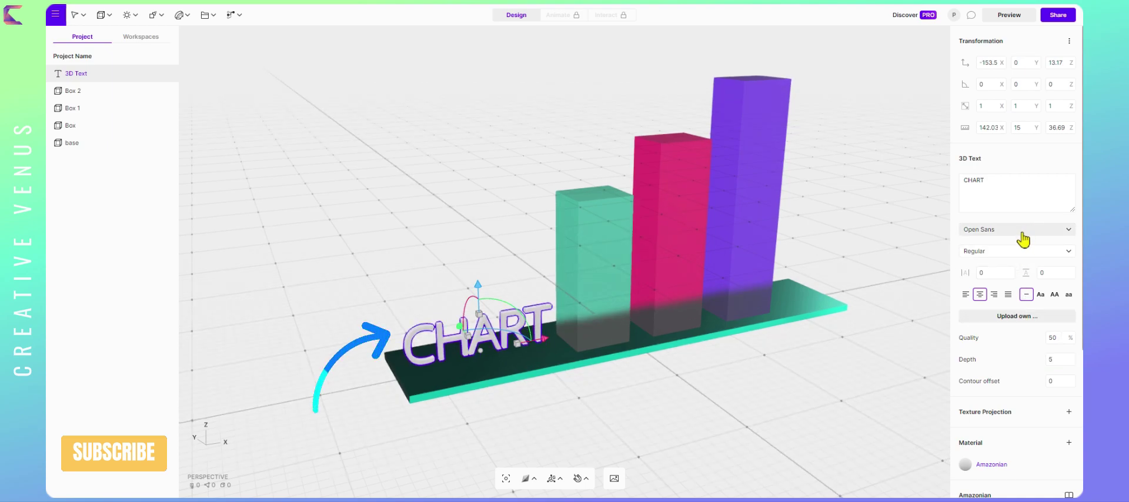
Set CHART in Bebas Neue, colour it white (FFFFFF), and raise quality to 100%
click(1023, 231)
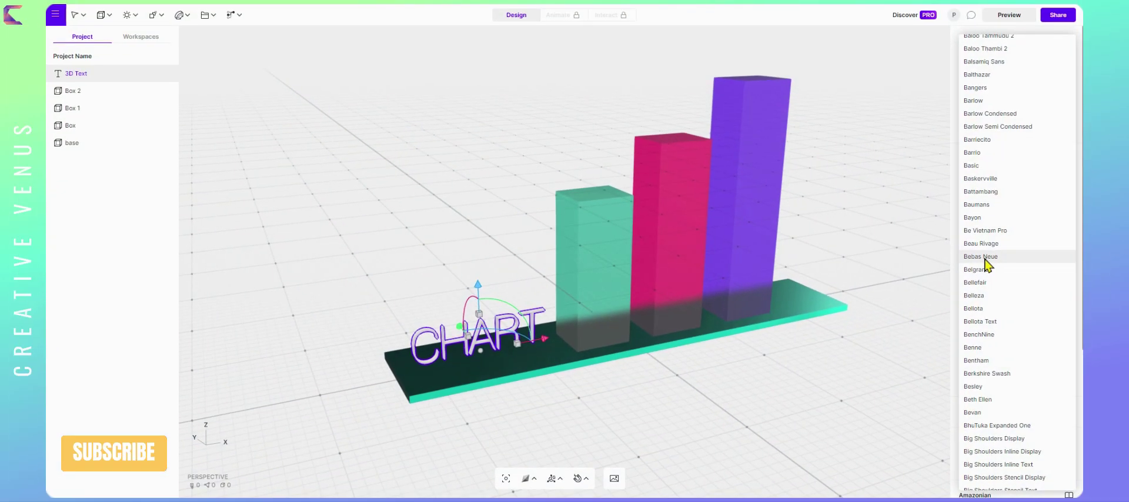
click(1038, 259)
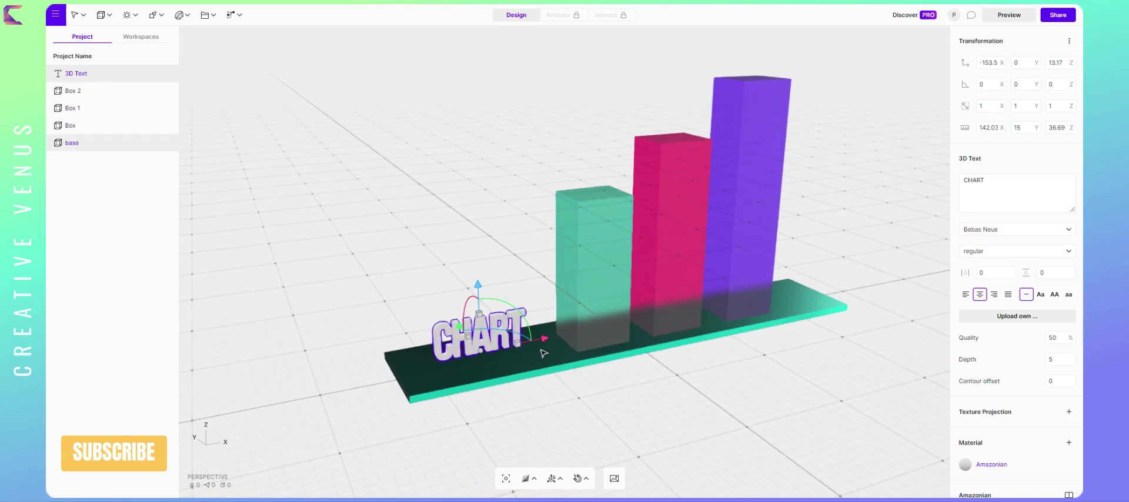
scroll(1011, 420, down, 4)
click(1069, 355)
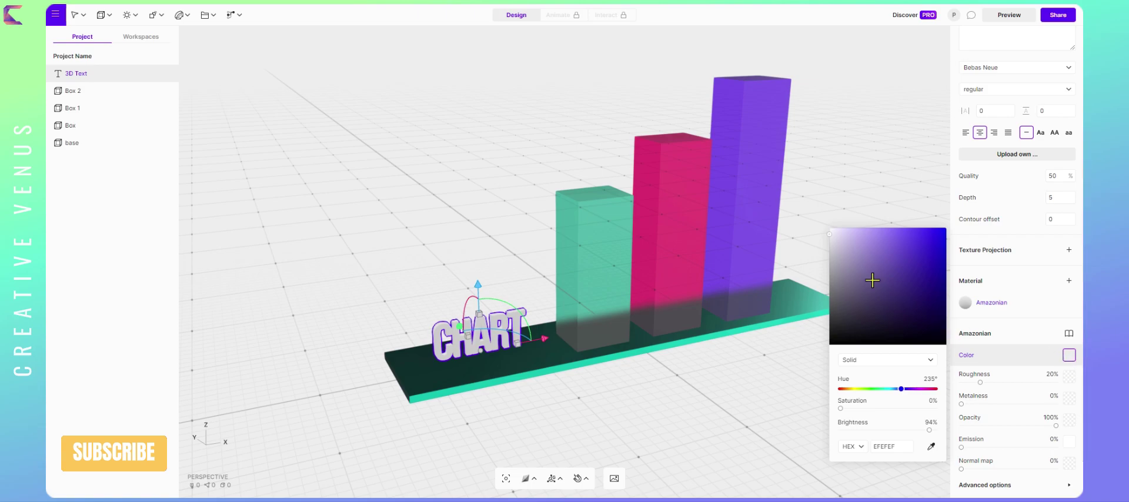
drag(872, 281, 814, 212)
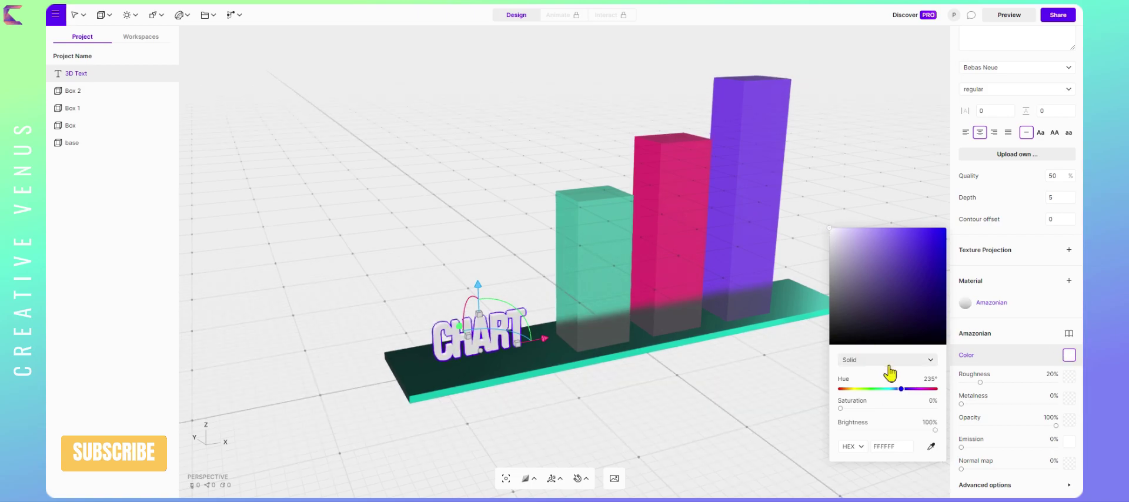
click(1060, 177)
text(100)
key(Return)
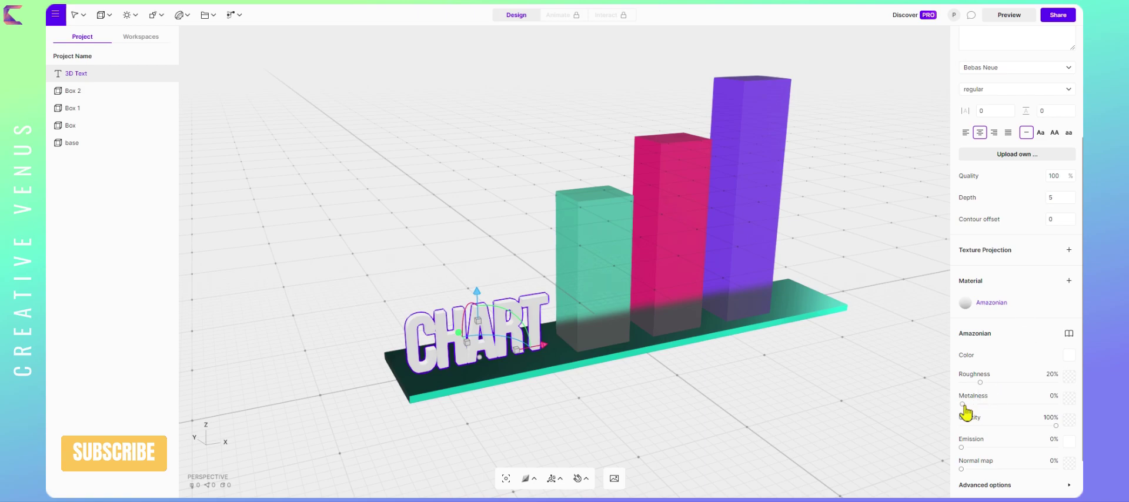
Make CHART 100% metallic and add a half-size 55% label above the teal bar
mouse_move(963, 404)
mouse_down()
mouse_move(1059, 411)
mouse_move(1014, 411)
mouse_up()
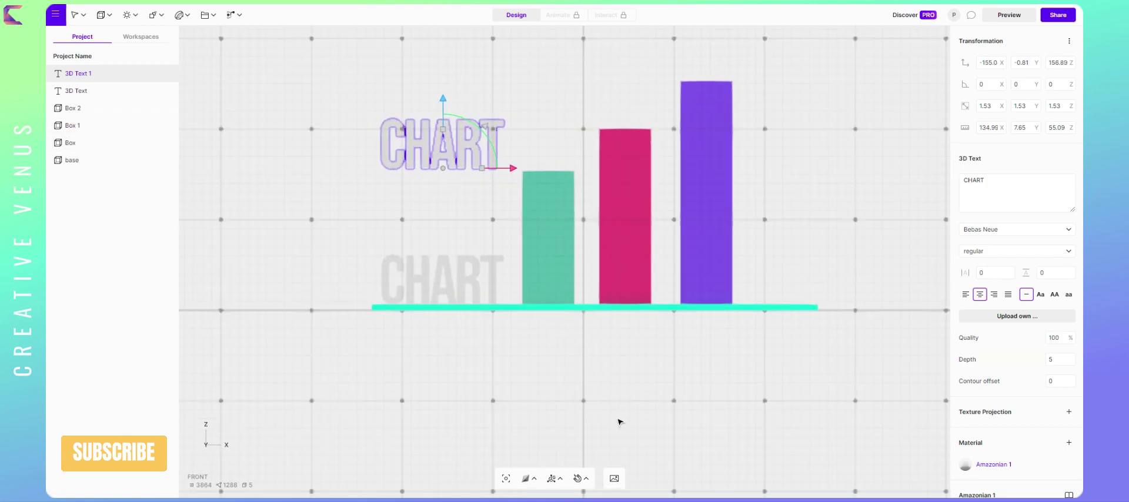
drag(506, 170, 604, 170)
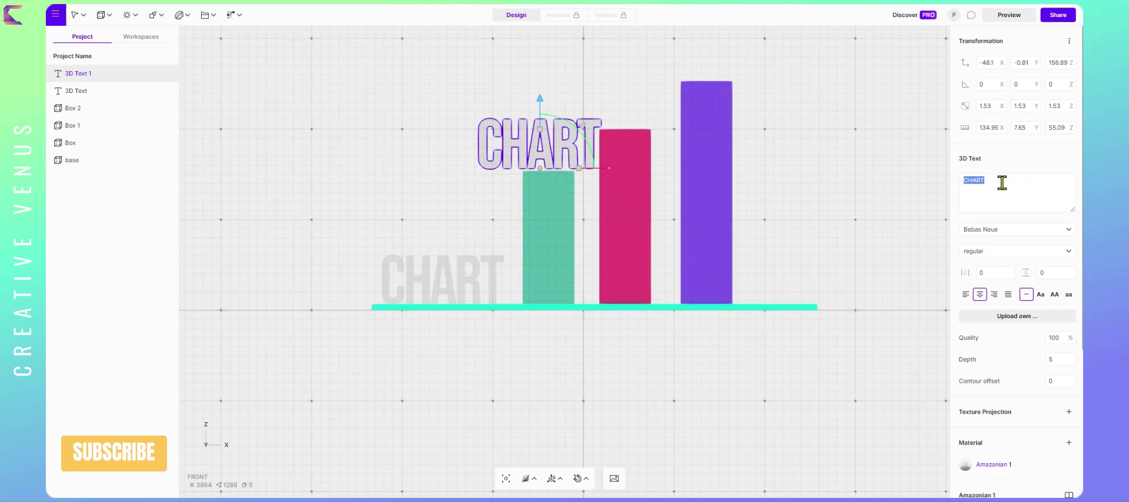
text(55%)
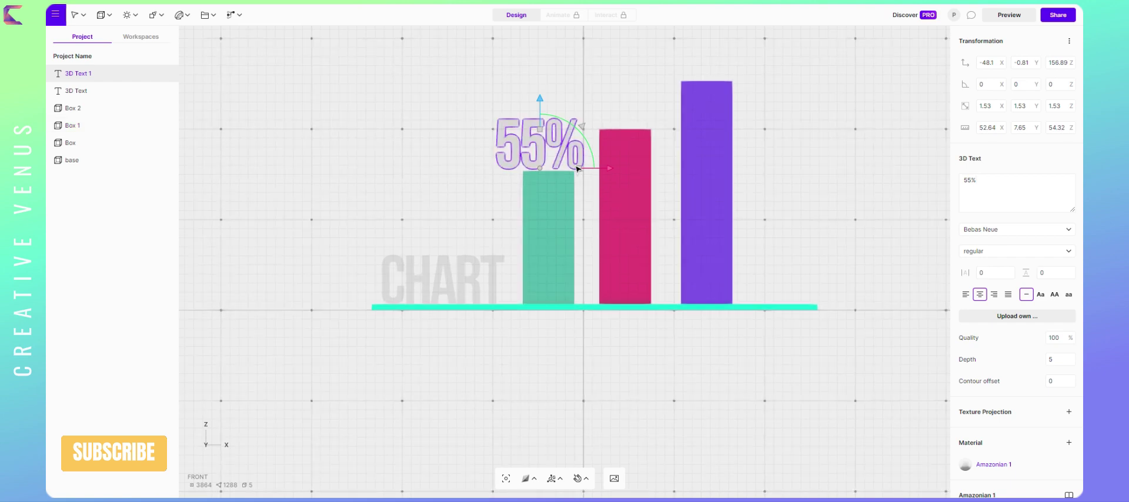
drag(581, 171, 621, 171)
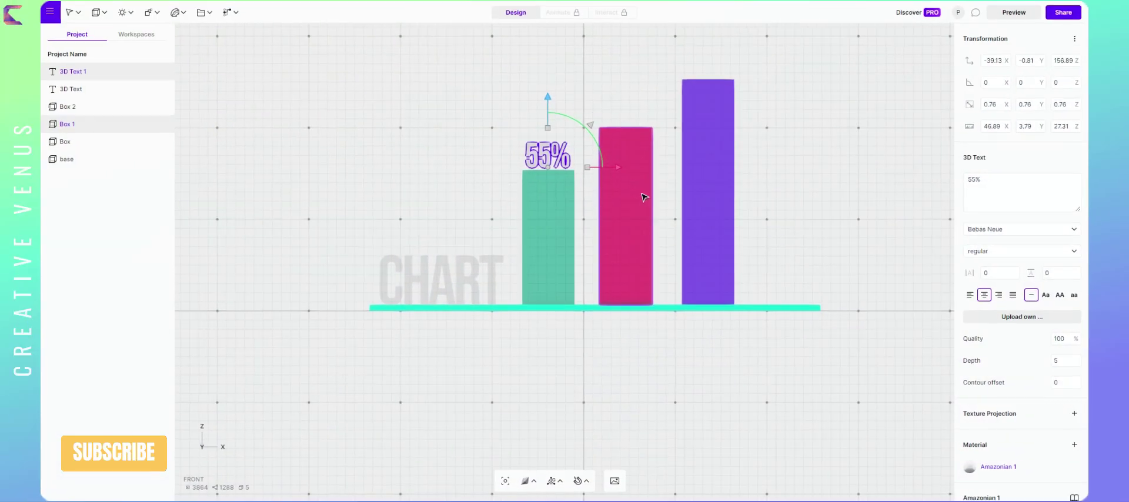
Duplicate the label as 65% and place it above the pink bar
key(ctrl+d)
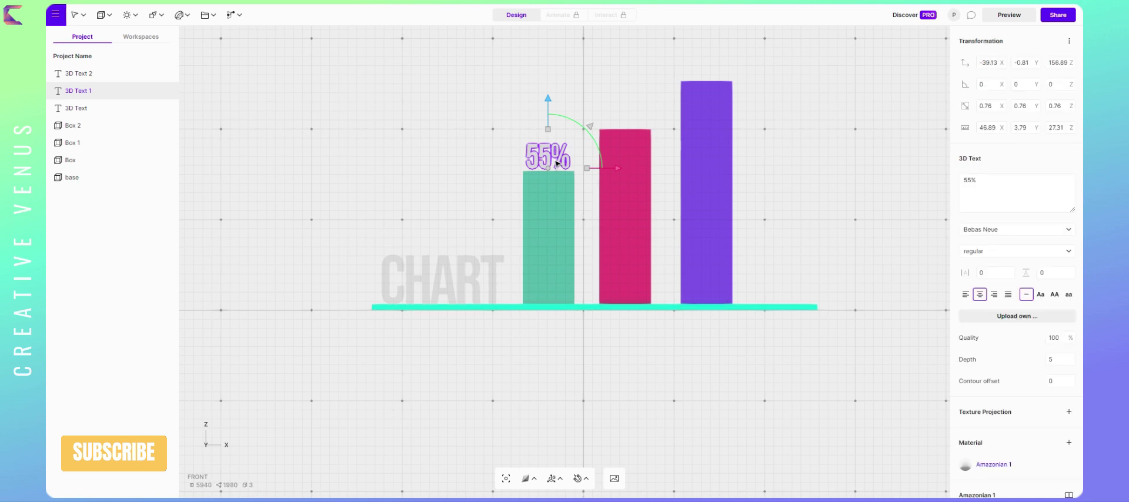
drag(549, 88, 549, 46)
drag(622, 126, 696, 127)
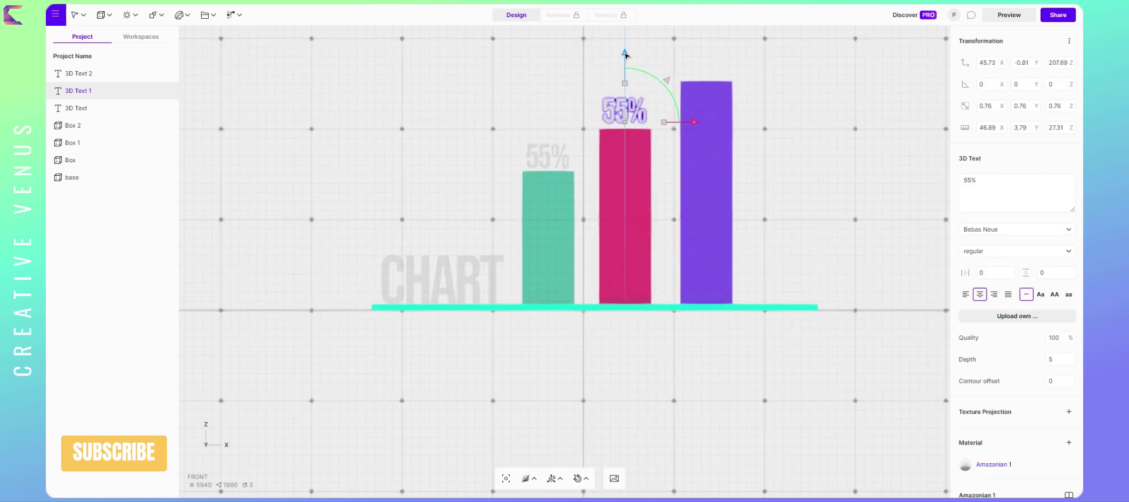
drag(626, 55, 626, 56)
double_click(968, 181)
key(Escape)
click(643, 118)
Duplicate again as 75% and place it above the purple bar
key(ctrl+d)
drag(626, 61, 627, 12)
drag(682, 74, 763, 73)
double_click(969, 182)
text(7)
click(668, 371)
right_drag(668, 370, 529, 364)
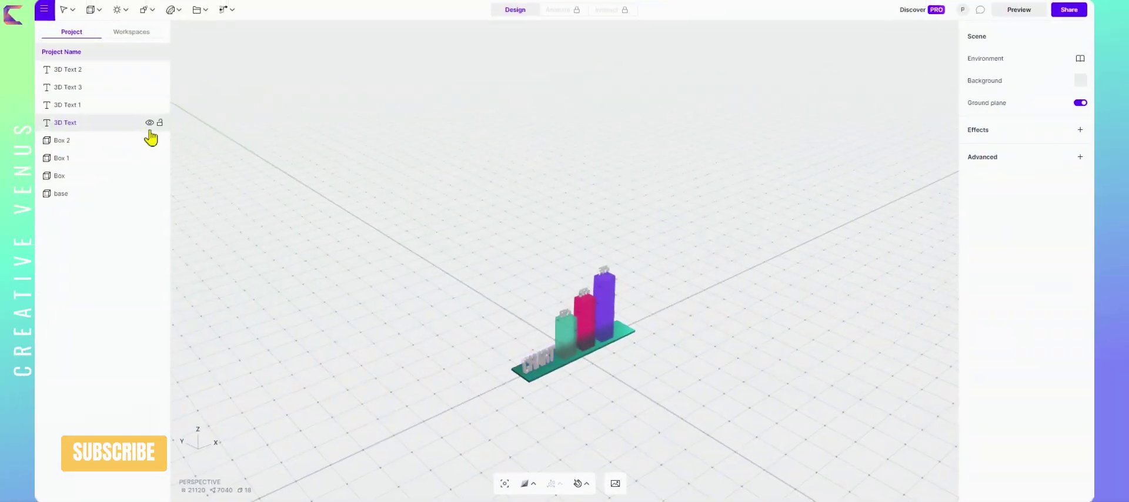
Add a plane and scale it to about 678.4 × 449.5 beneath the chart
click(101, 15)
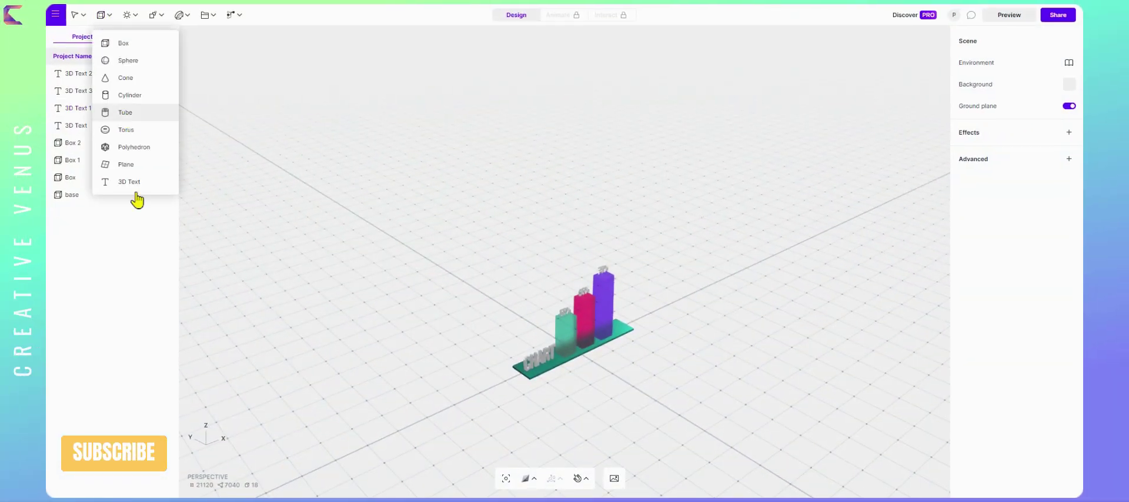
click(130, 166)
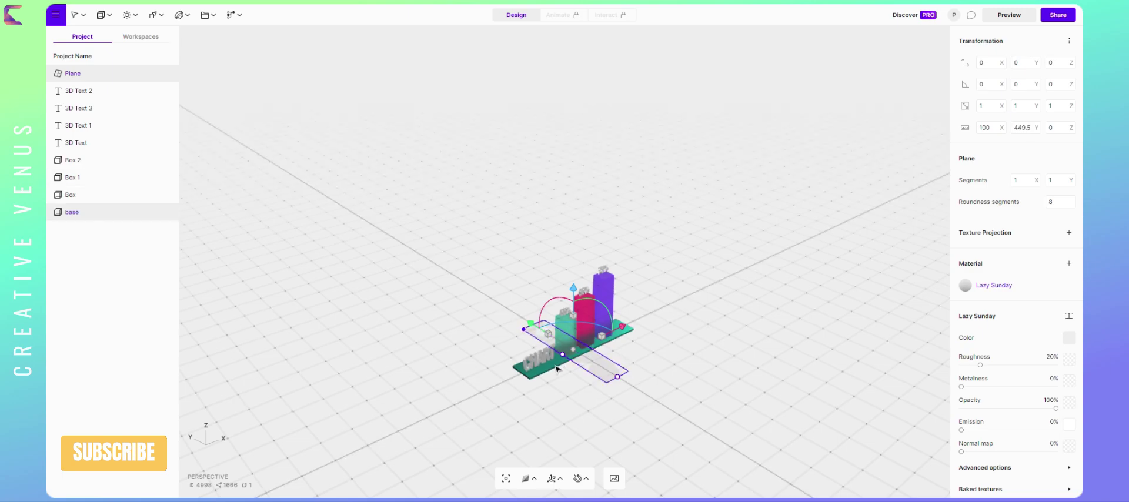
drag(618, 377, 422, 426)
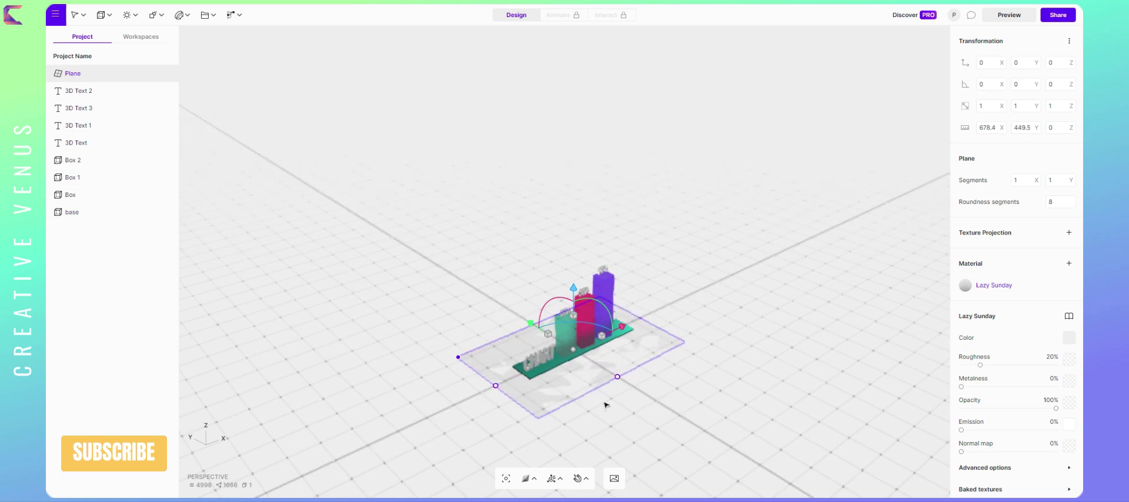
drag(575, 290, 574, 292)
Colour the plane violet (BE95FF), seat it at the chart base and make its fill a radial gradient
click(1069, 338)
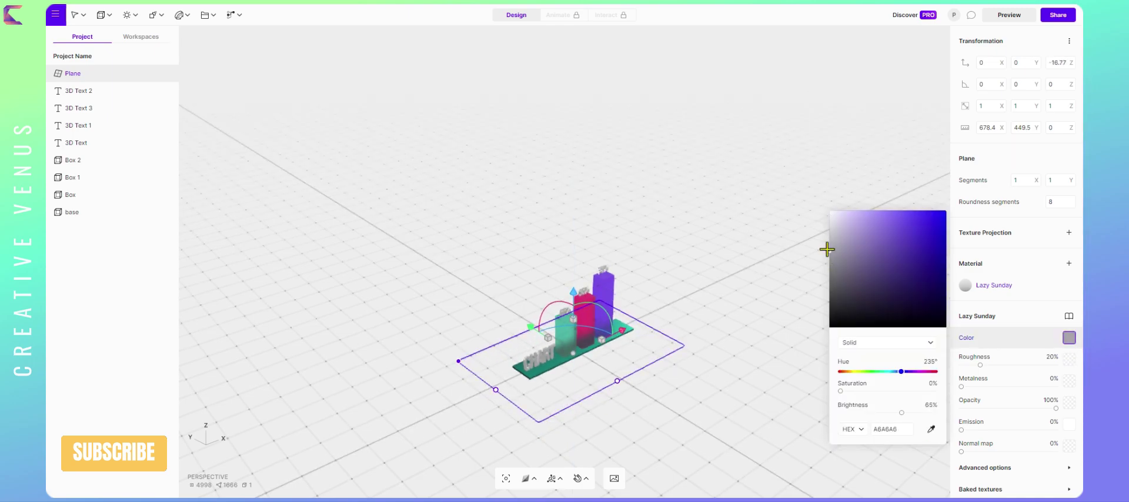
click(851, 245)
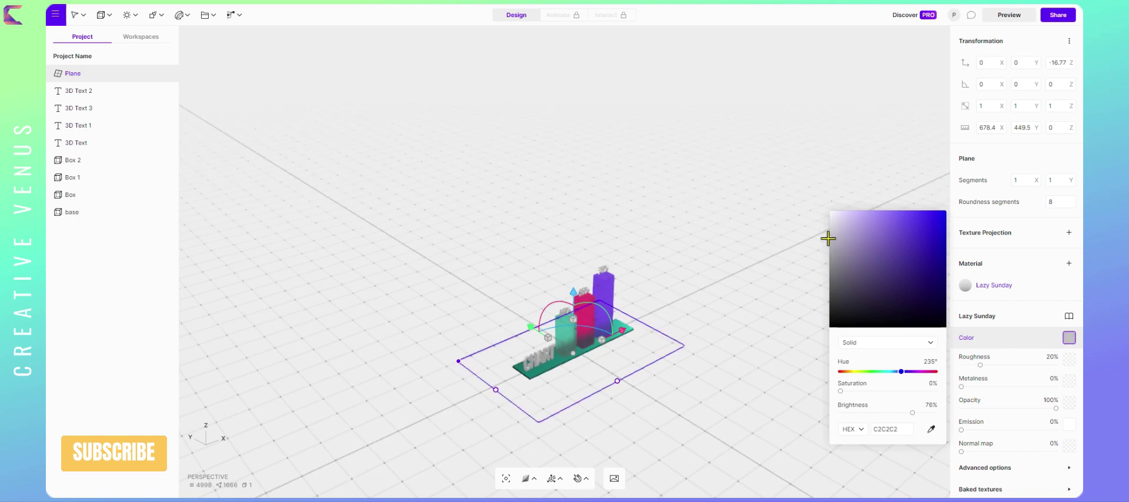
mouse_move(573, 292)
mouse_down()
mouse_move(575, 278)
mouse_move(579, 291)
mouse_up()
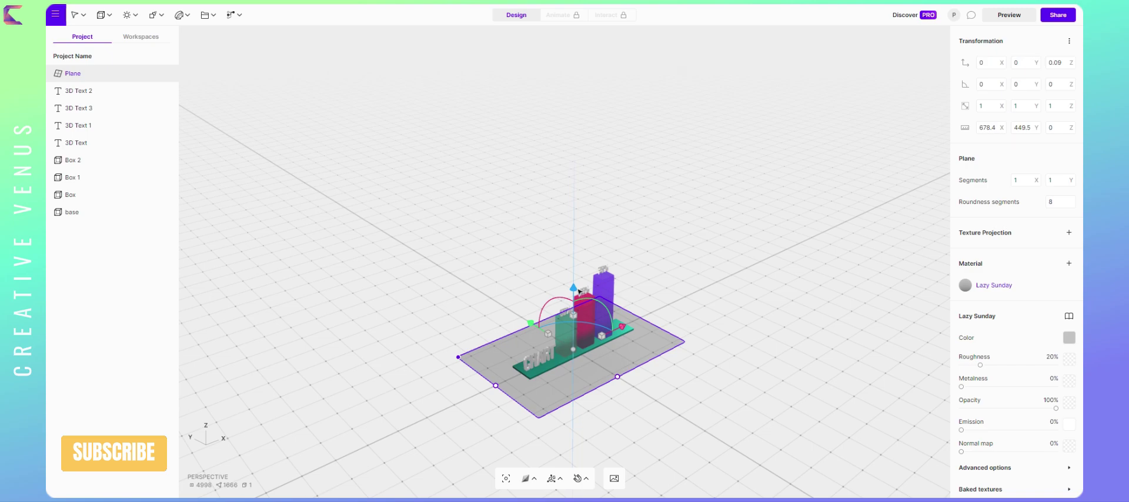
click(1069, 338)
click(908, 287)
drag(941, 304, 953, 233)
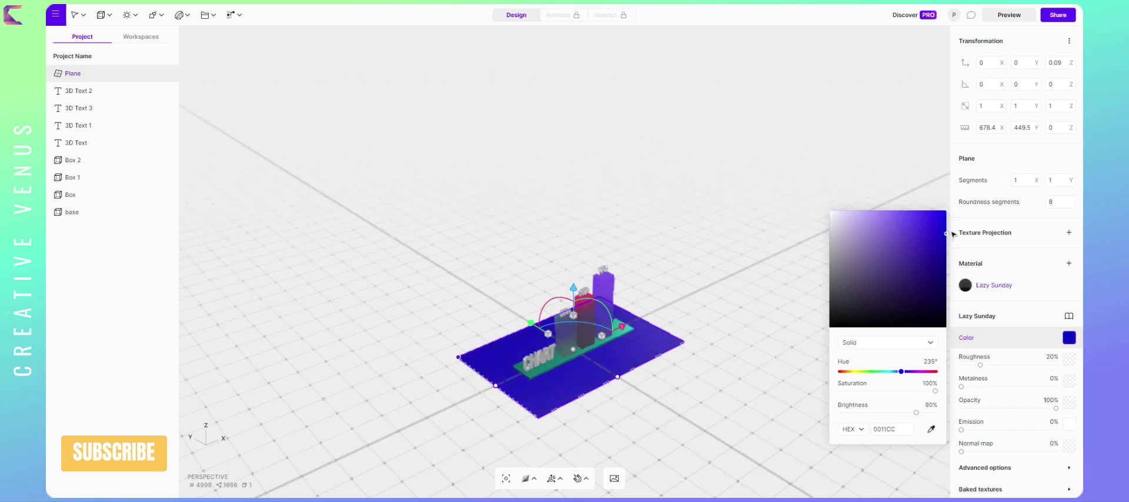
click(880, 344)
click(862, 372)
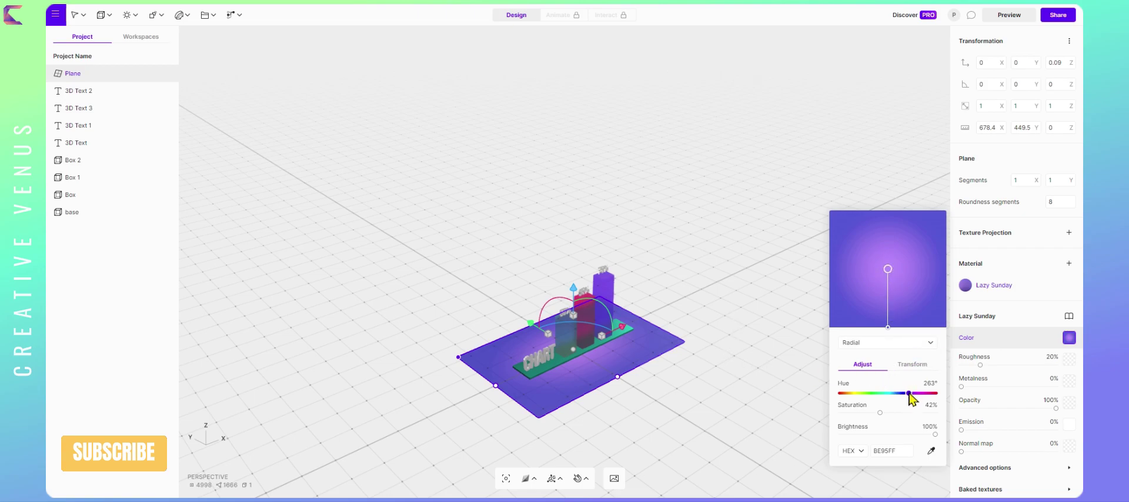
Shift the gradient hue to blue and darken the outer stop to deep blue-purple
drag(910, 395, 904, 395)
click(887, 327)
drag(911, 394, 901, 394)
drag(920, 434, 896, 442)
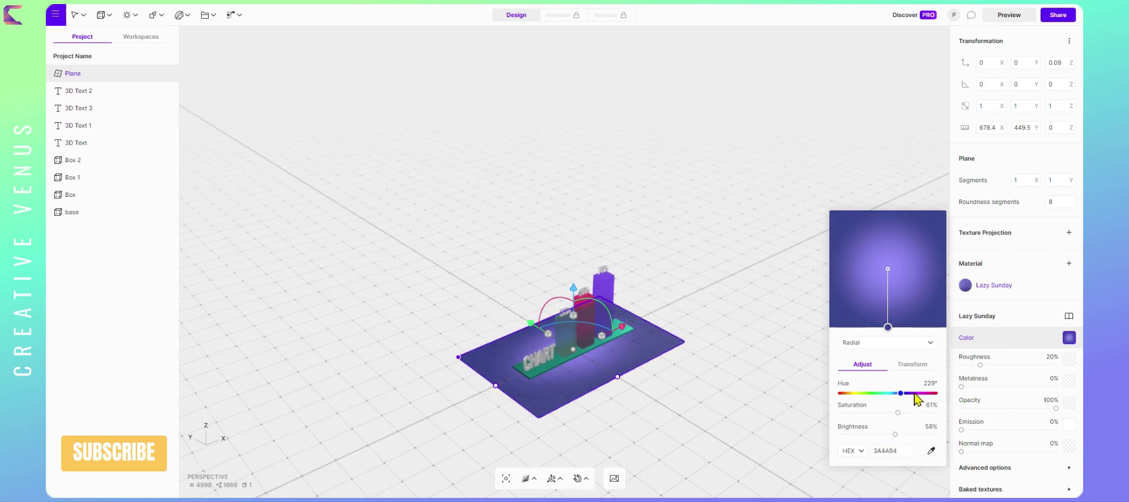
Tune the centre gradient stop's hue, saturation and brightness to hot pink (F26F8E)
click(889, 269)
drag(909, 394, 904, 393)
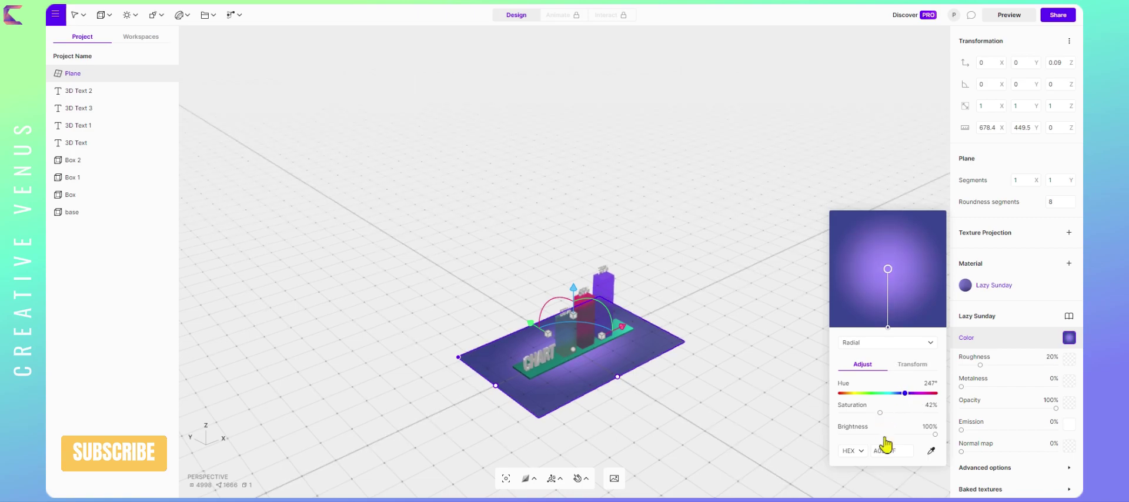
drag(936, 435, 912, 434)
drag(905, 387, 925, 395)
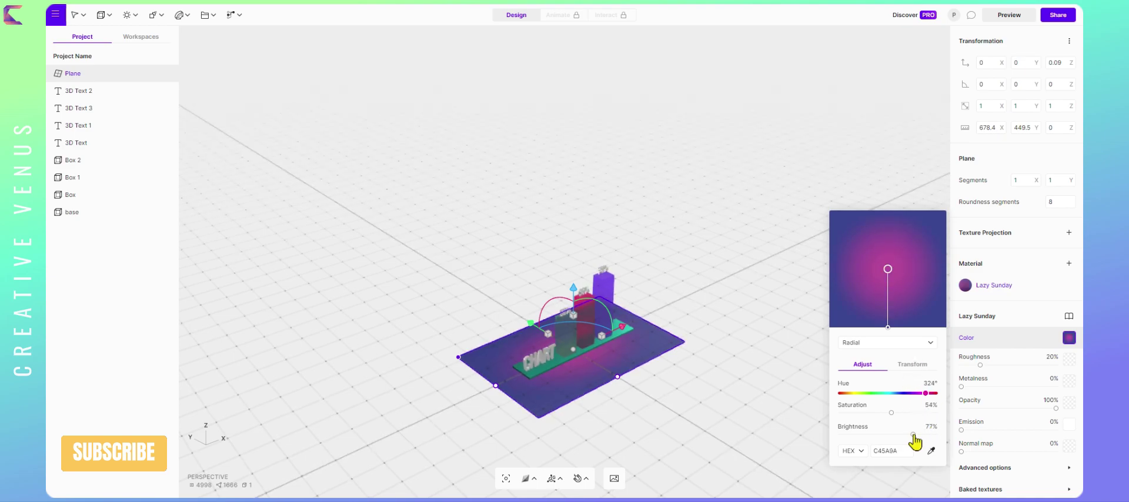
drag(913, 435, 931, 440)
Enlarge the gradient floor plane front to back and toward the left
click(676, 390)
click(673, 388)
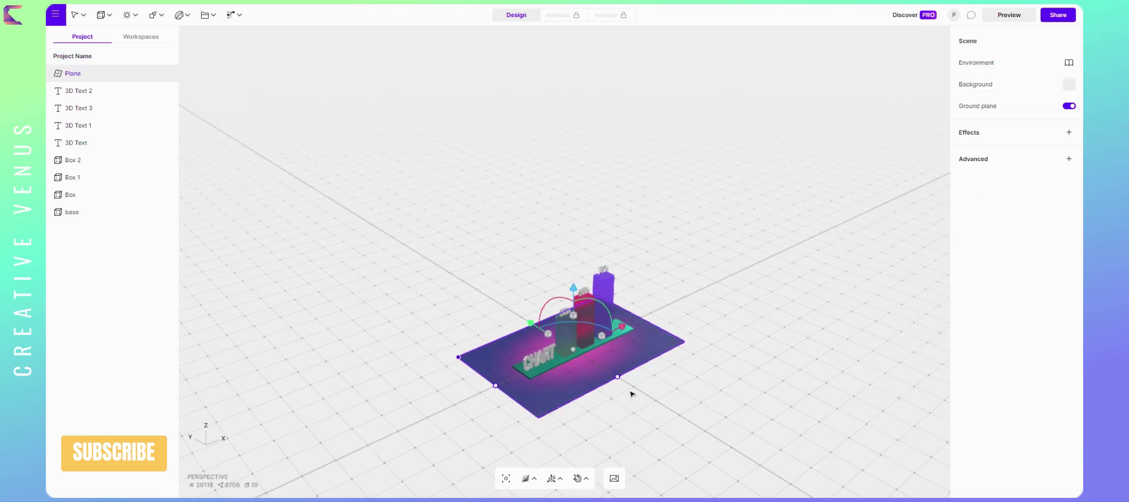
drag(618, 377, 706, 438)
drag(497, 388, 347, 440)
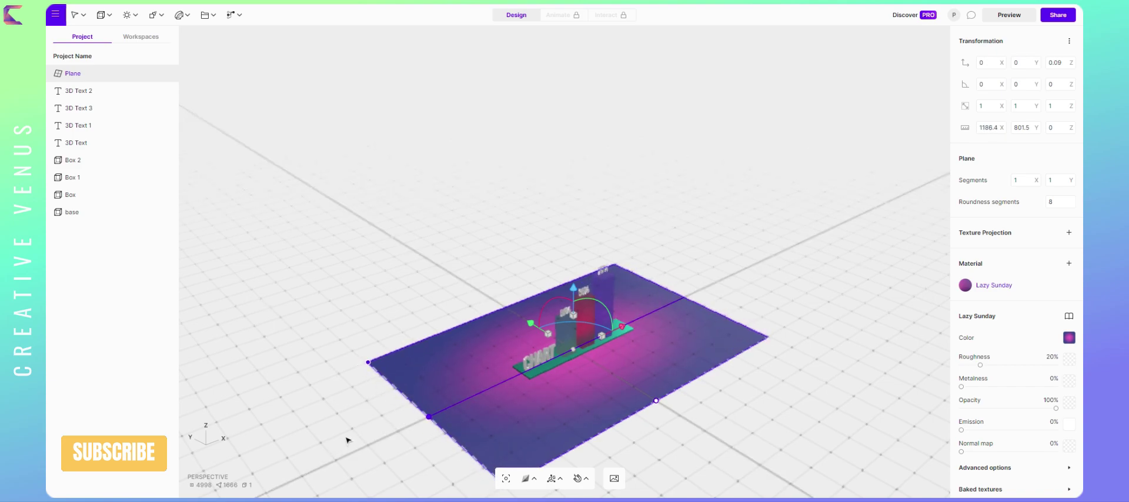
Duplicate the floor as an upright back wall behind the chart, sized 2319.1 × 1240
click(75, 75)
key(ctrl+d)
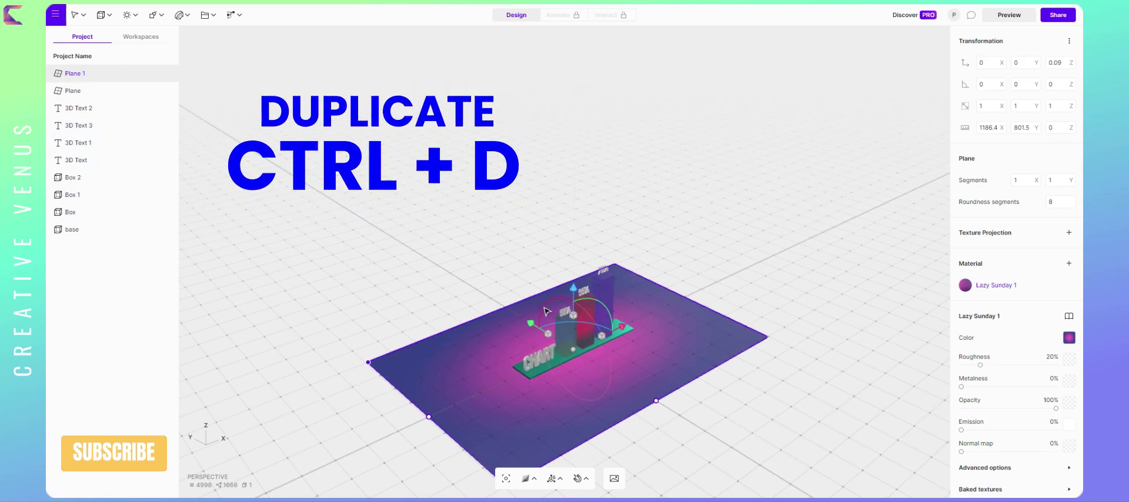
drag(547, 311, 470, 287)
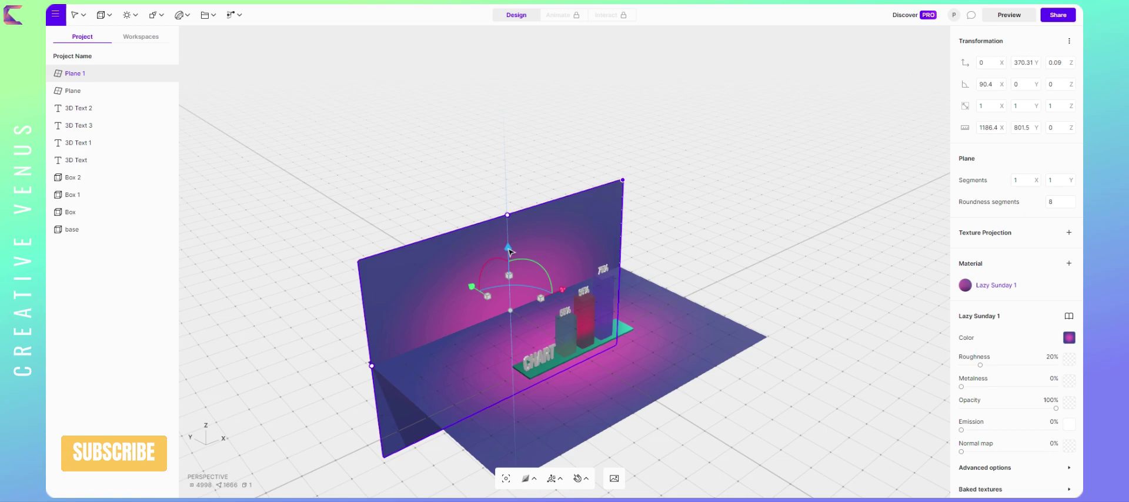
drag(509, 251, 496, 101)
drag(369, 348, 182, 415)
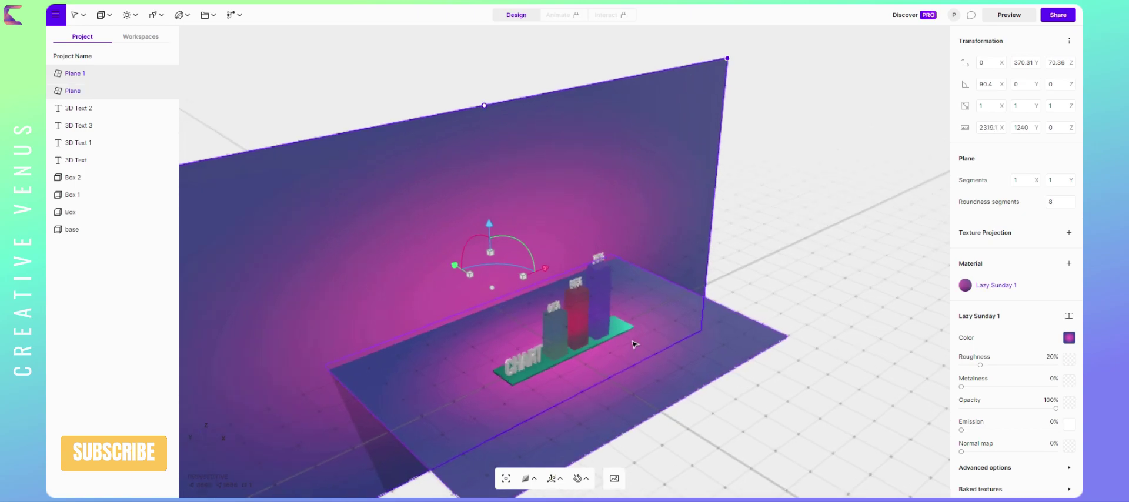
Widen the floor plane further to the left
scroll(634, 345, up, 5)
click(637, 362)
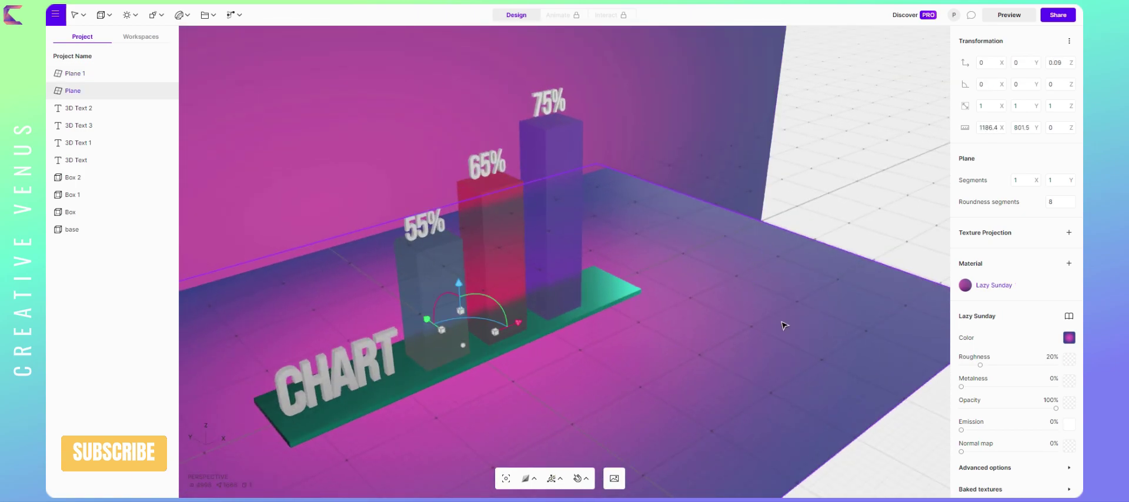
scroll(726, 344, down, 6)
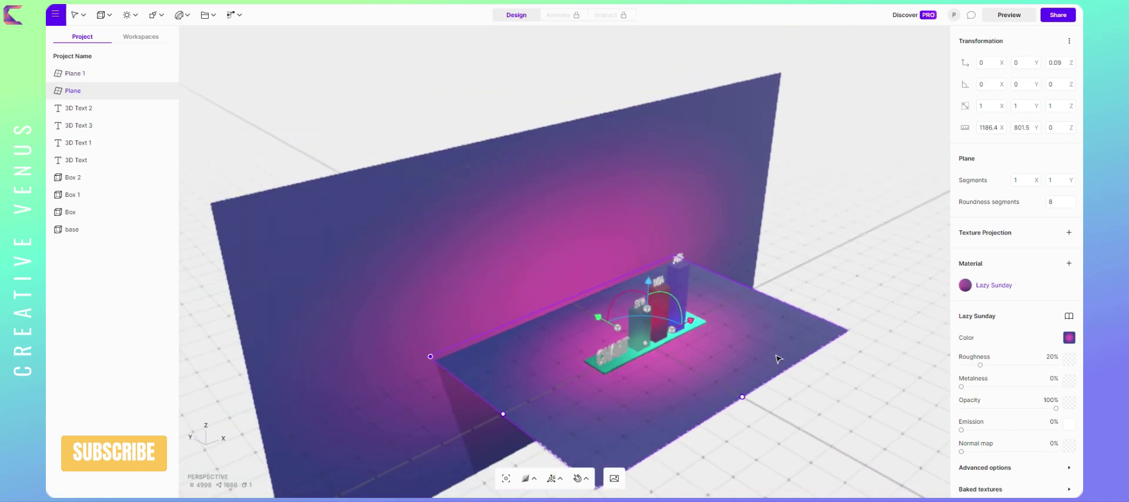
drag(517, 414, 281, 429)
scroll(743, 302, up, 5)
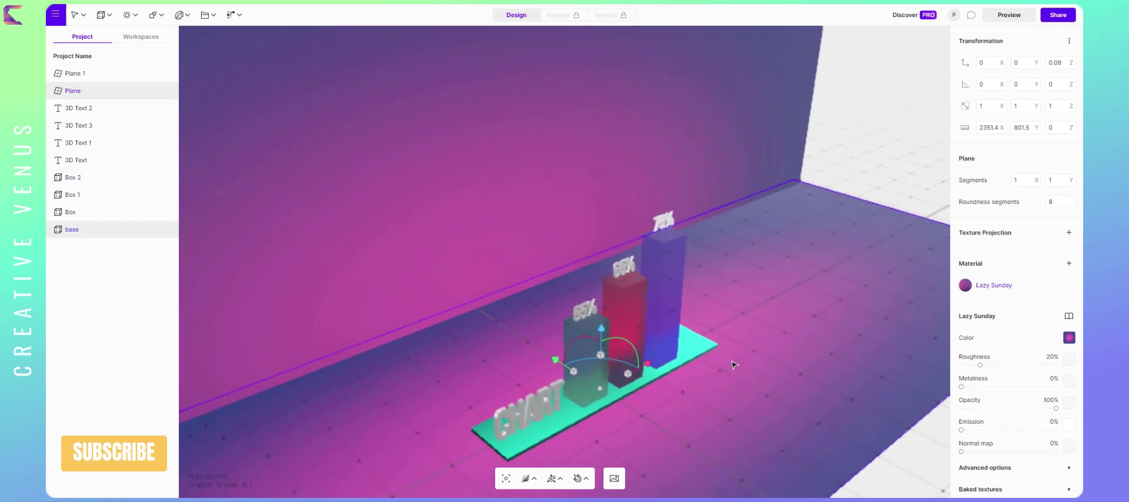
scroll(760, 320, up, 2)
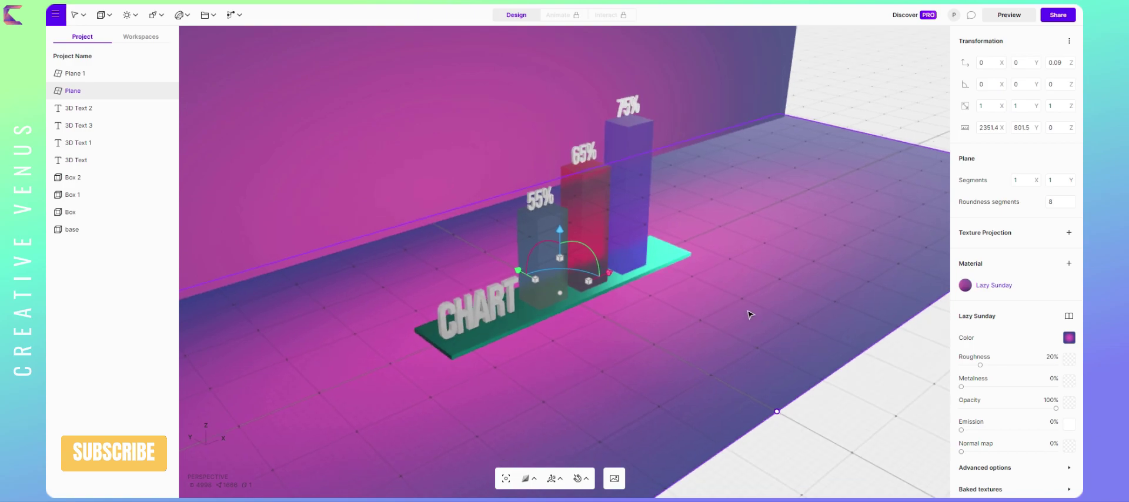
click(598, 348)
scroll(645, 331, up, 5)
scroll(700, 317, up, 2)
scroll(682, 321, down, 6)
From a lower frontal view, enlarge the floor plane to 3179.1 × 1773.7
drag(668, 317, 635, 290)
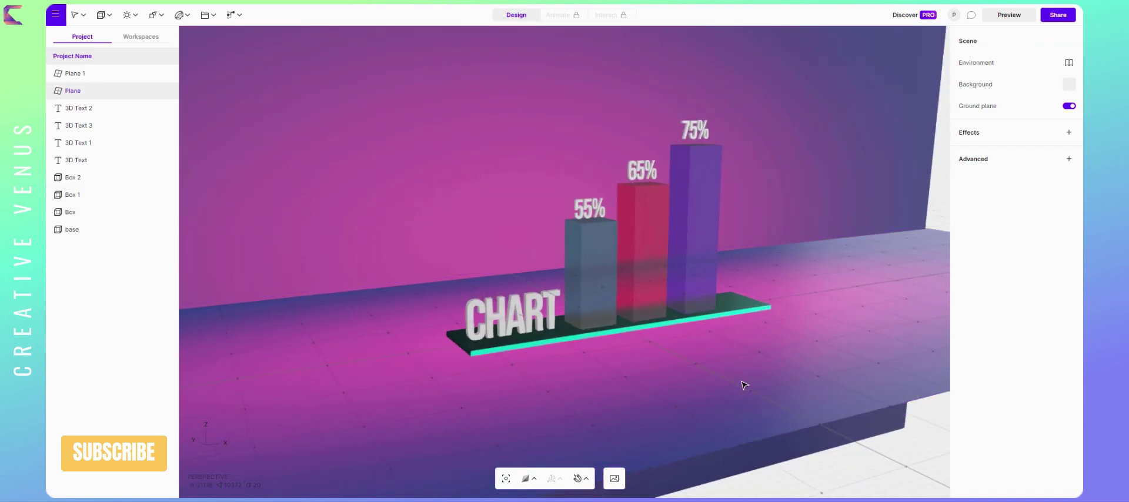
scroll(744, 383, down, 3)
scroll(743, 382, down, 5)
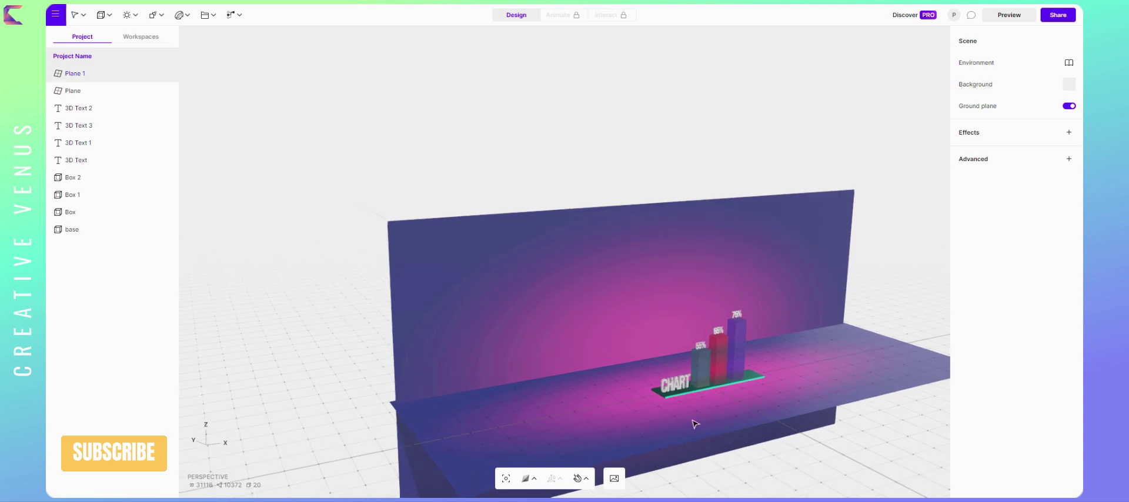
click(661, 436)
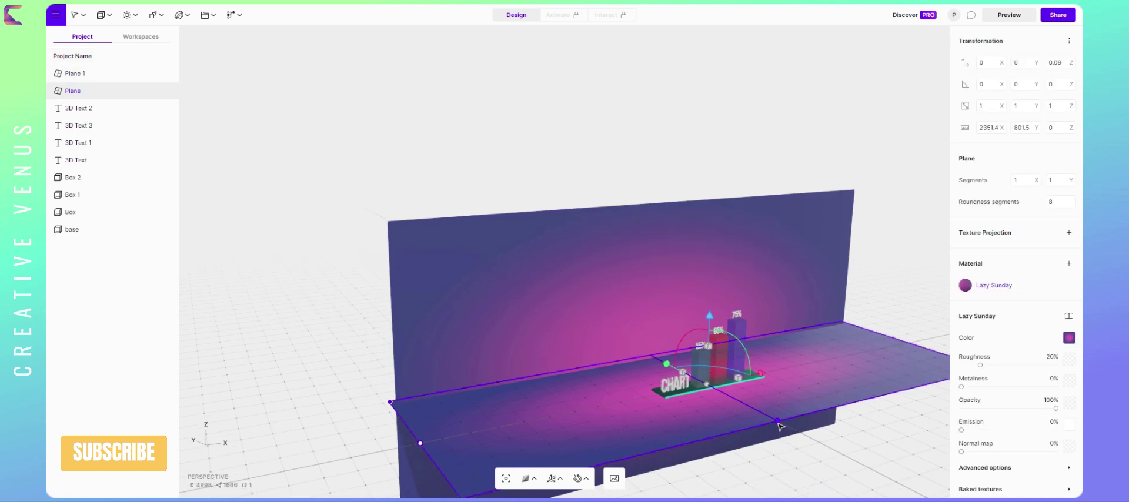
drag(778, 421, 894, 475)
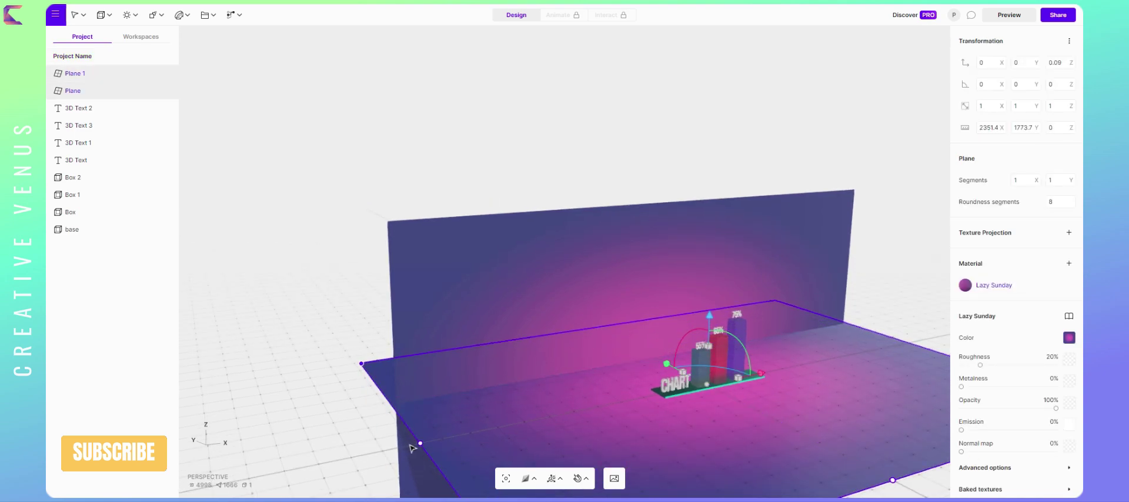
drag(419, 444, 287, 470)
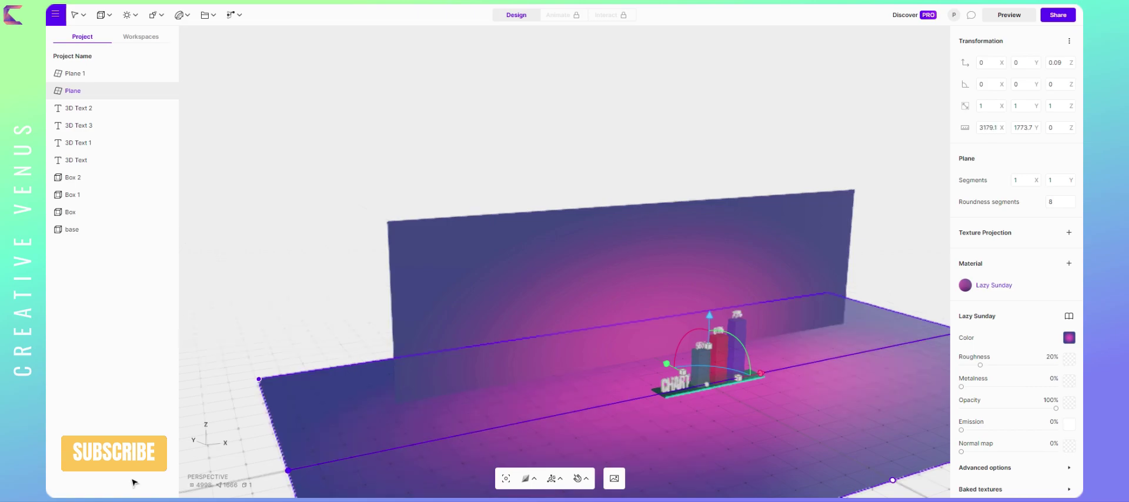
Widen the back wall plane to 3781.9 × 1240 so it surrounds the chart
click(428, 288)
drag(390, 390, 179, 412)
scroll(653, 438, up, 5)
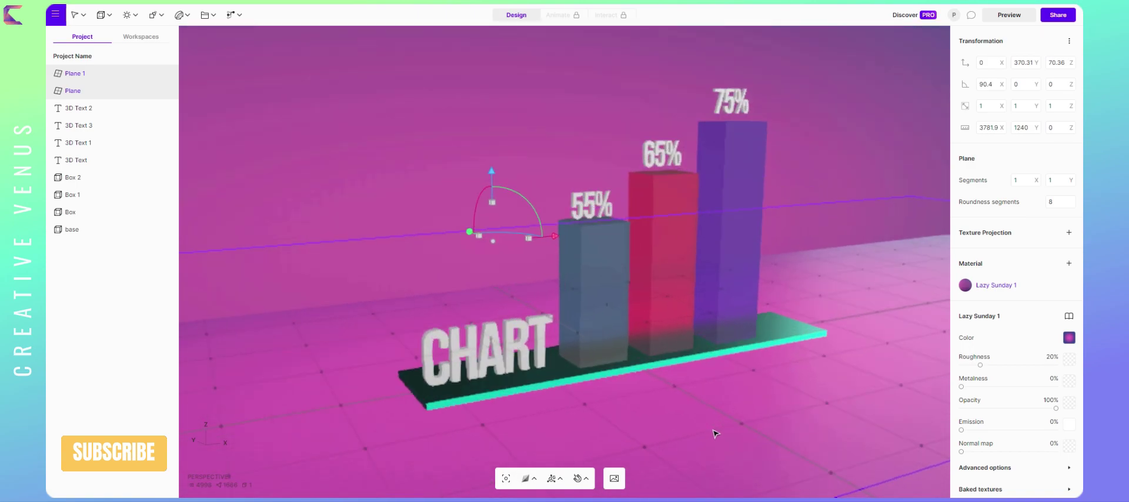
scroll(714, 434, up, 2)
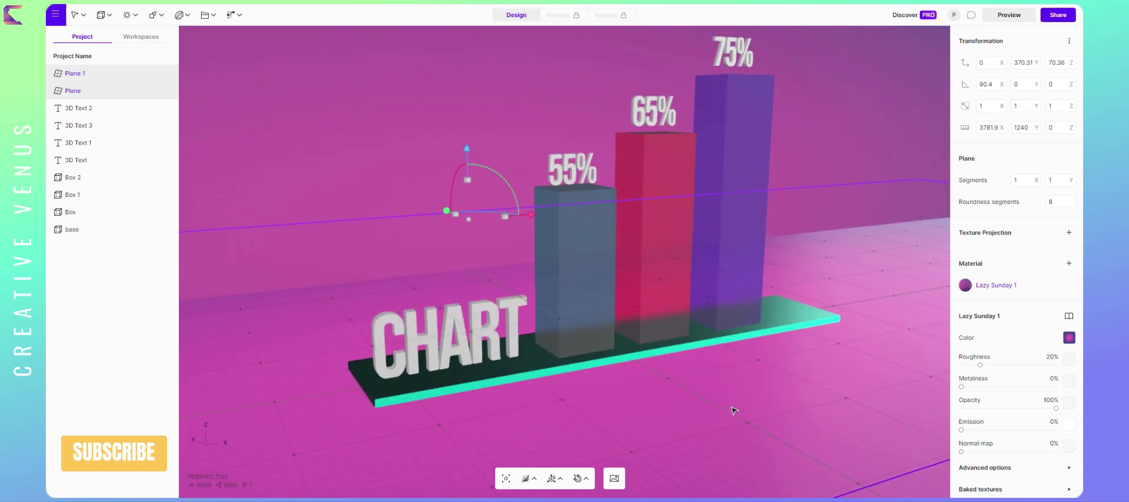
drag(733, 410, 772, 406)
scroll(771, 401, down, 4)
Add a Rectangle Light, lift it above the chart, shift it sideways and tilt it 26.3°
drag(835, 391, 588, 294)
click(130, 14)
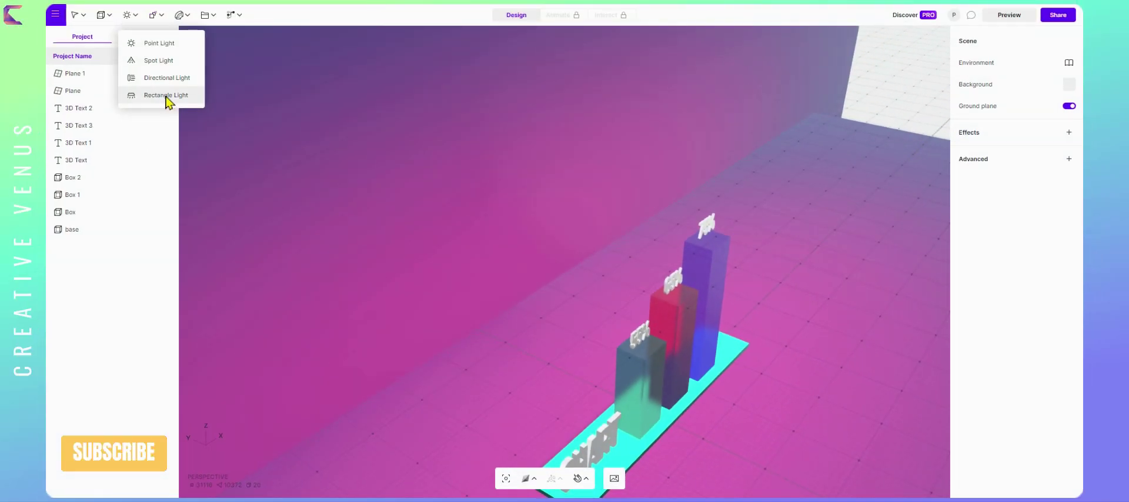
click(650, 379)
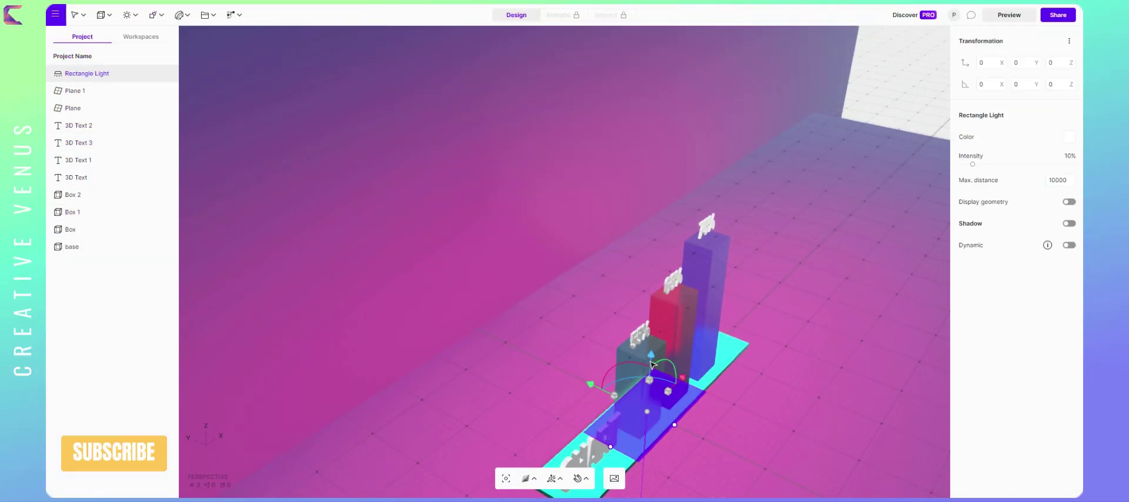
drag(654, 359, 681, 159)
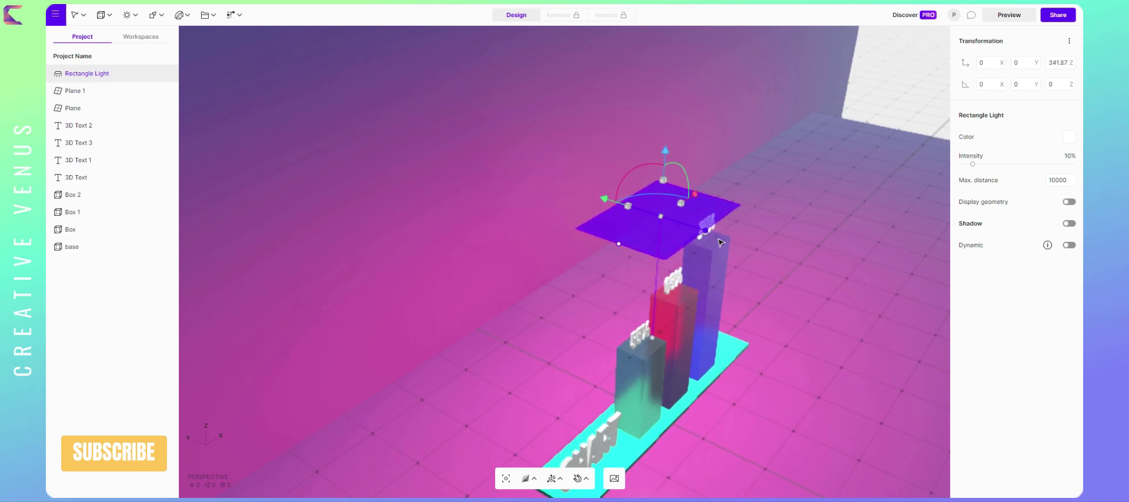
drag(605, 202, 744, 237)
drag(751, 205, 757, 192)
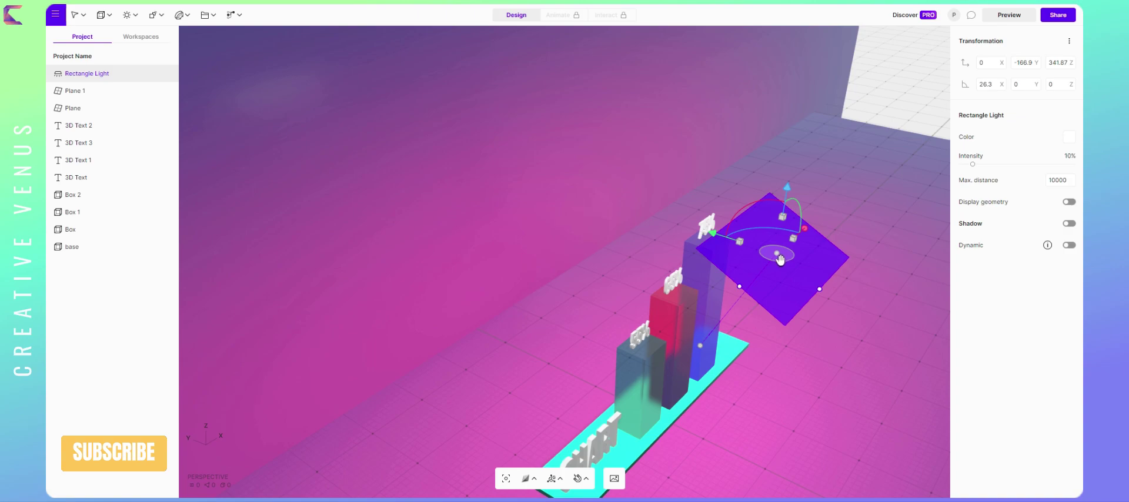
Set the rectangle light to 59% intensity with Display geometry, Shadow and Dynamic enabled
drag(973, 165, 1027, 168)
click(1069, 202)
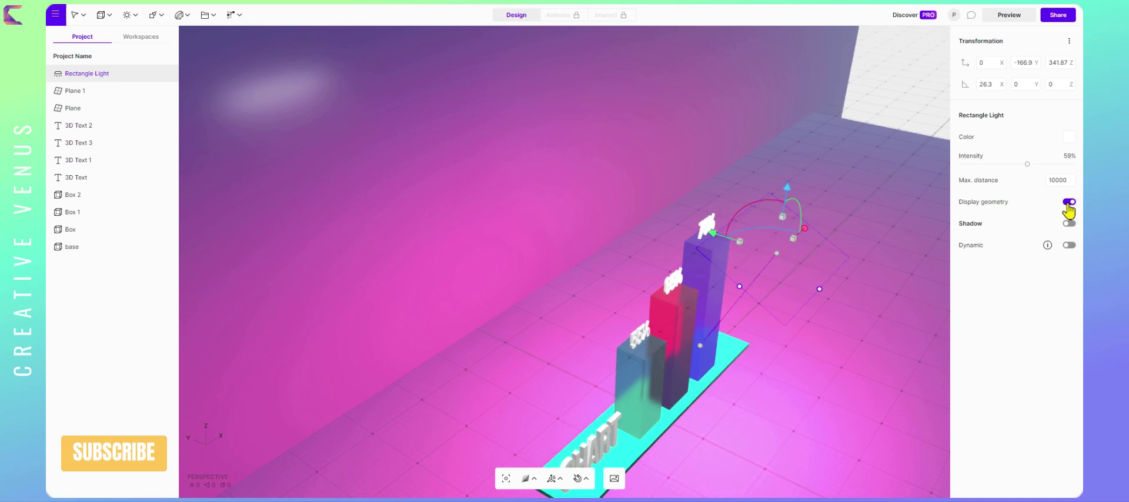
click(1069, 224)
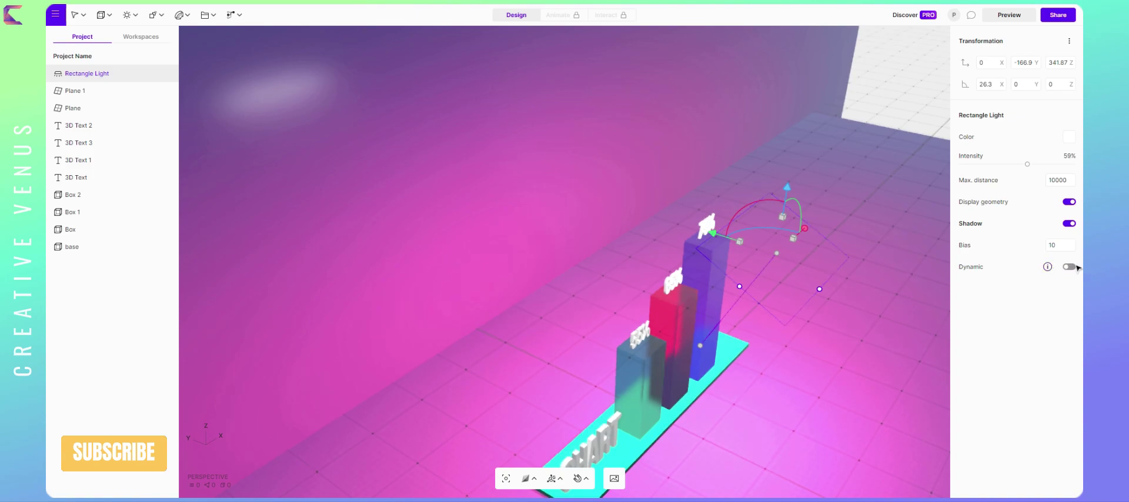
click(1069, 268)
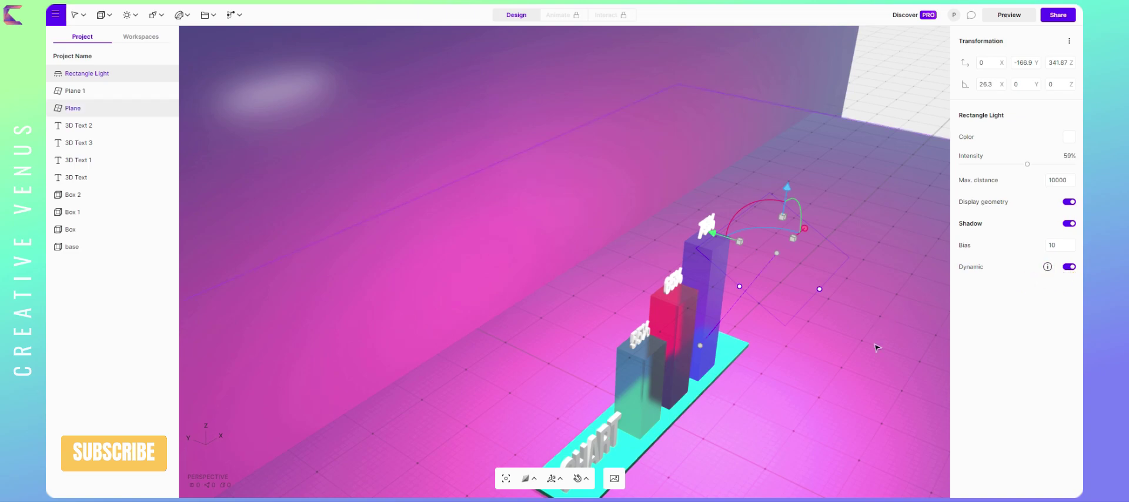
click(131, 16)
click(152, 17)
Add a Directional Light and raise it above the chart
click(129, 18)
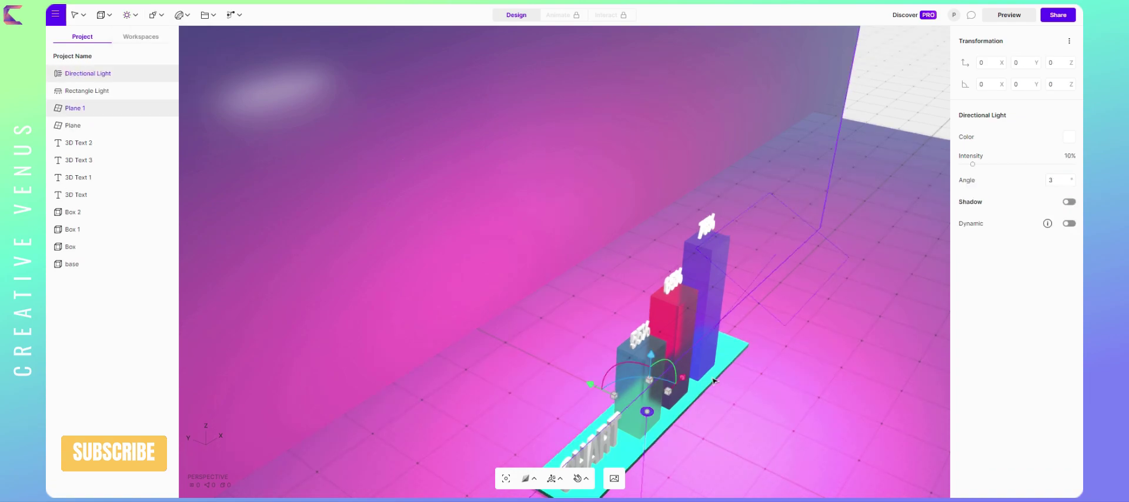
drag(650, 354, 678, 337)
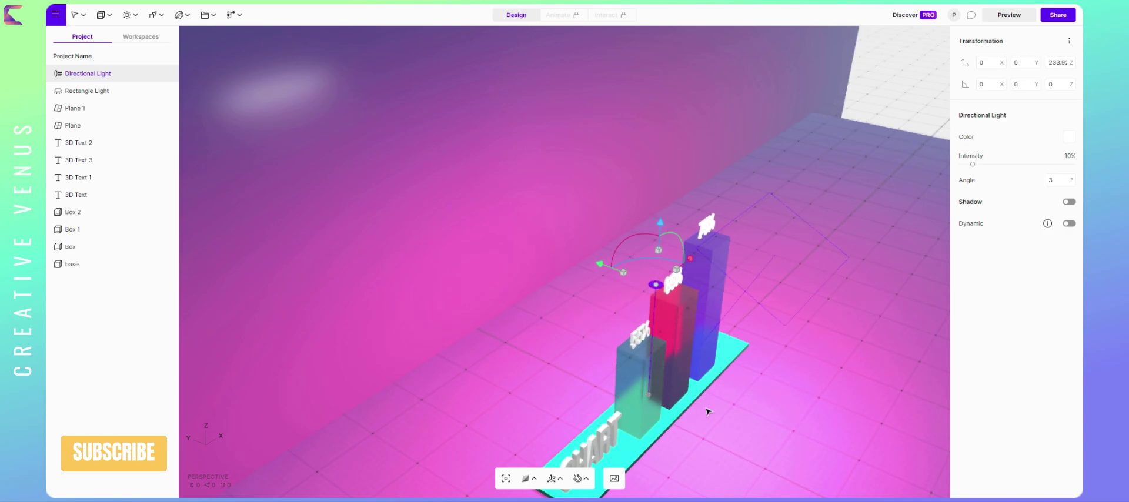
drag(707, 411, 750, 411)
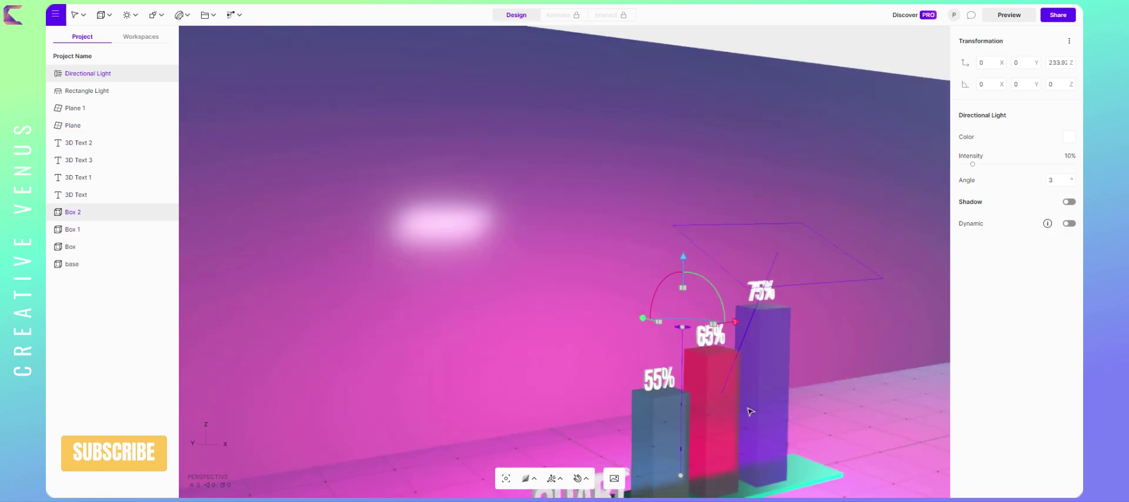
drag(864, 454, 855, 369)
click(791, 399)
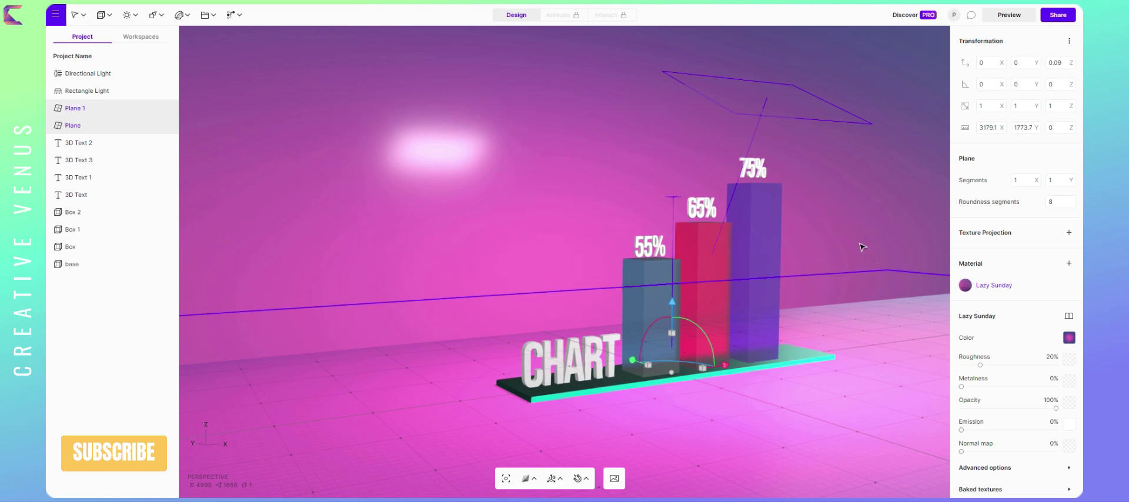
drag(862, 247, 889, 254)
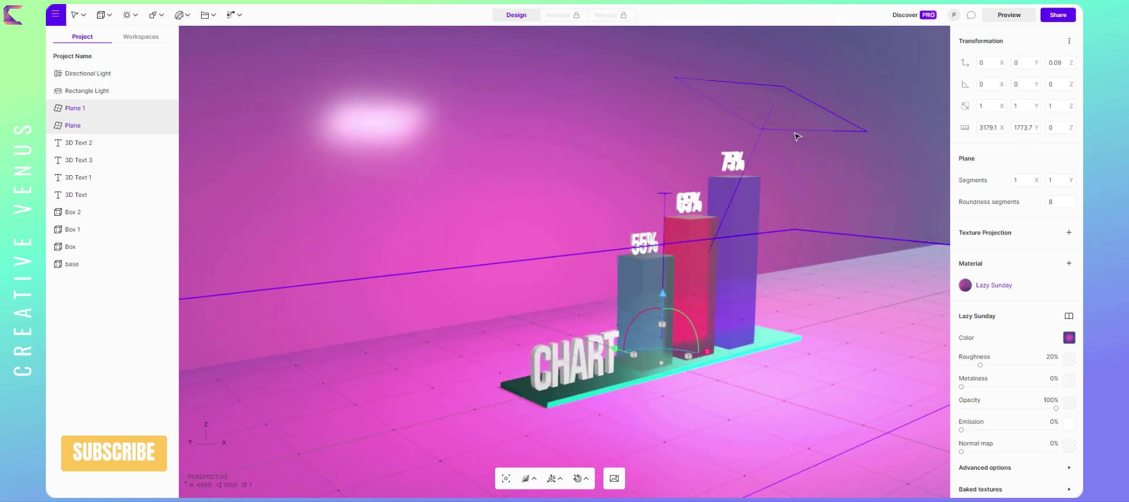
Toggle the rectangle light's Display geometry and dim it to 54% intensity
click(781, 125)
click(1070, 203)
click(1069, 203)
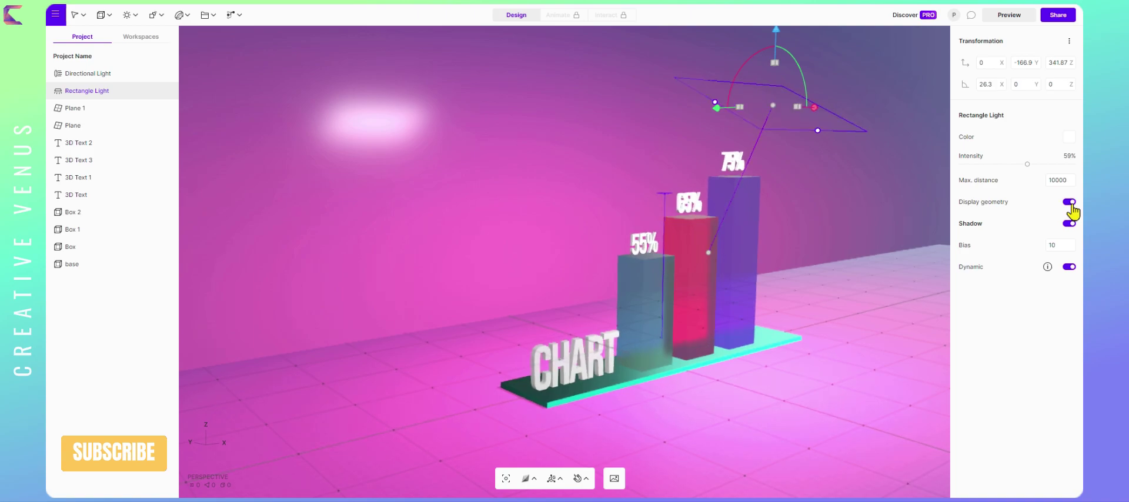
click(1069, 203)
drag(1027, 166, 1021, 165)
click(1069, 139)
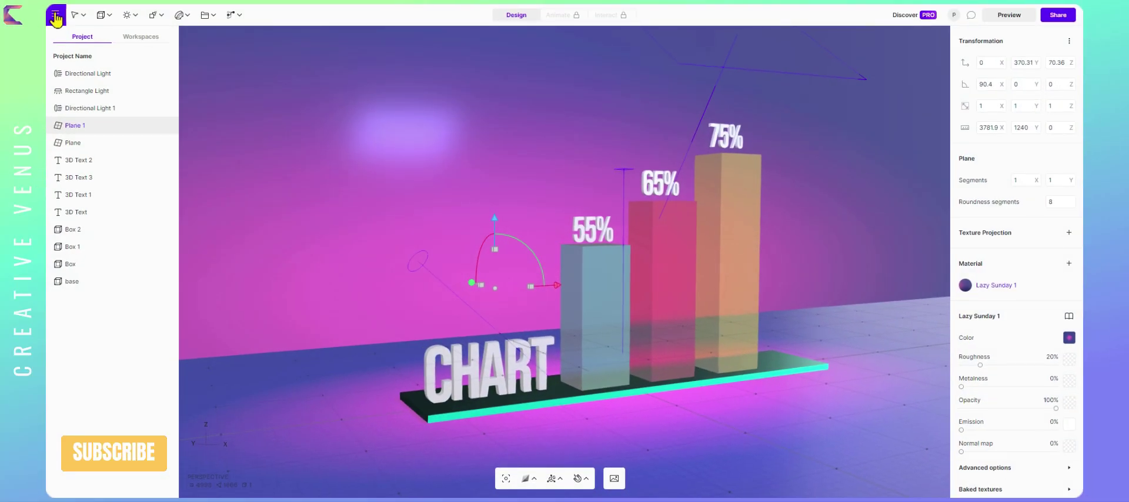
Switch to the Renderer and set up a 1424 × 872 JPEG image export
click(55, 17)
mouse_move(93, 135)
click(216, 248)
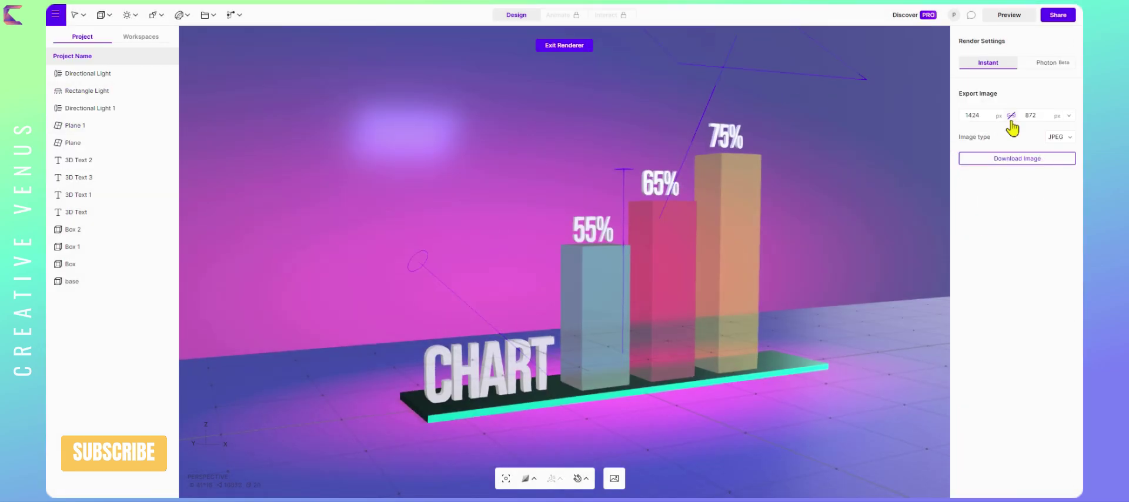
click(990, 116)
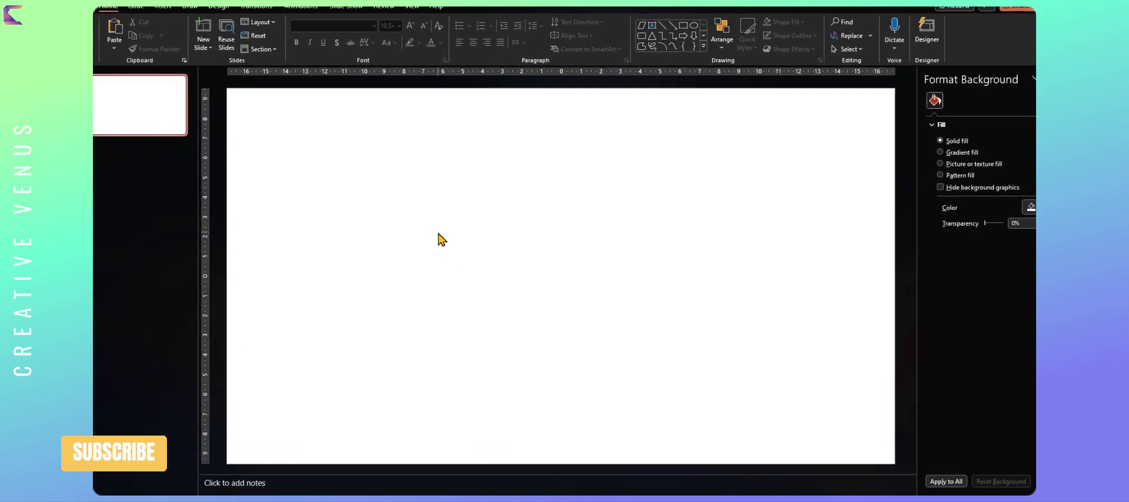
Paste the rendered 3D bar chart image onto the blank PowerPoint slide
key(ctrl+v)
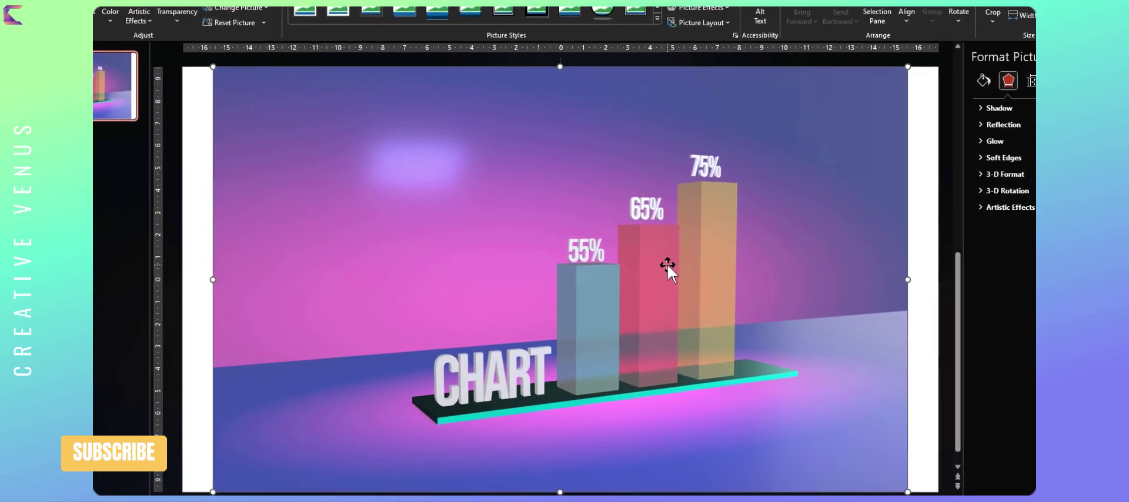